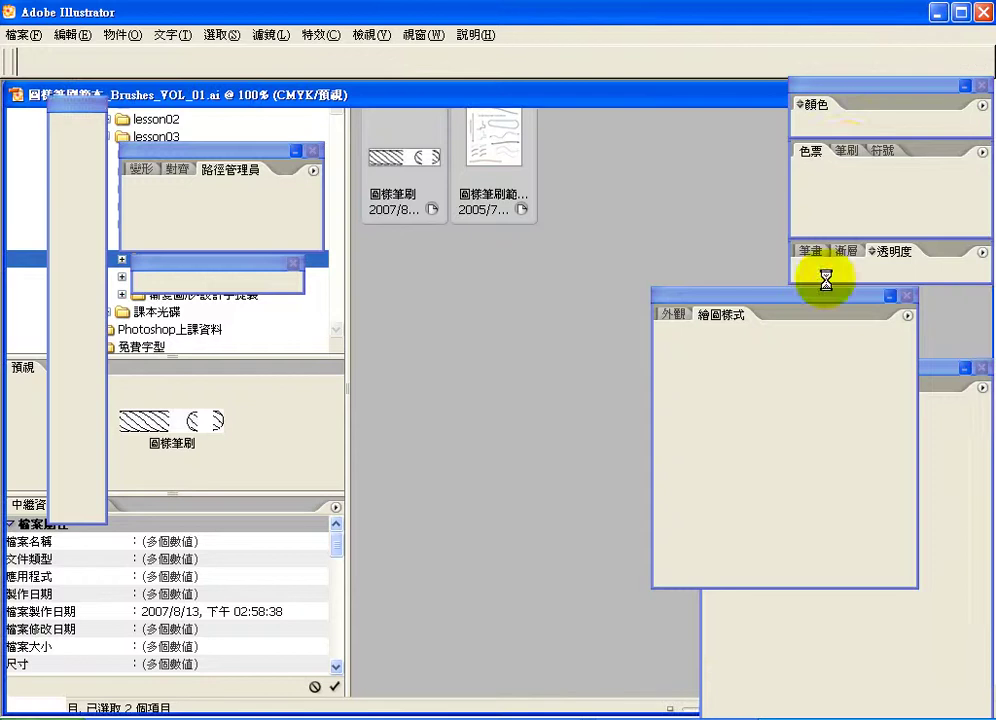
Show the Brushes panel, enlarge it to display more pattern brushes, and shift the sample brushes document window.
click(847, 152)
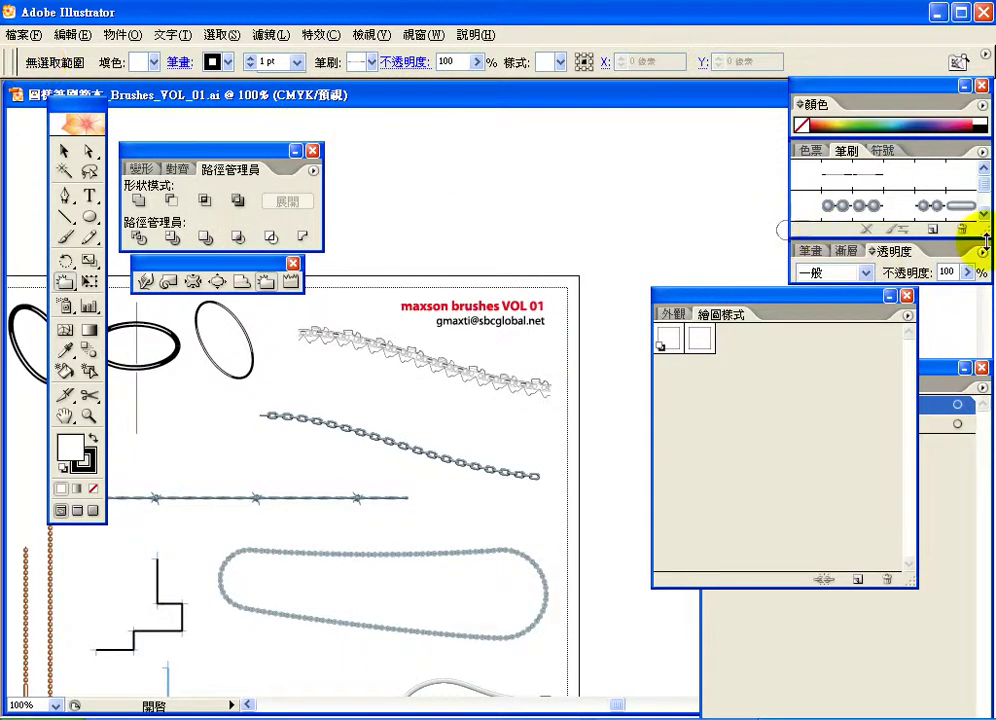
drag(979, 233, 980, 506)
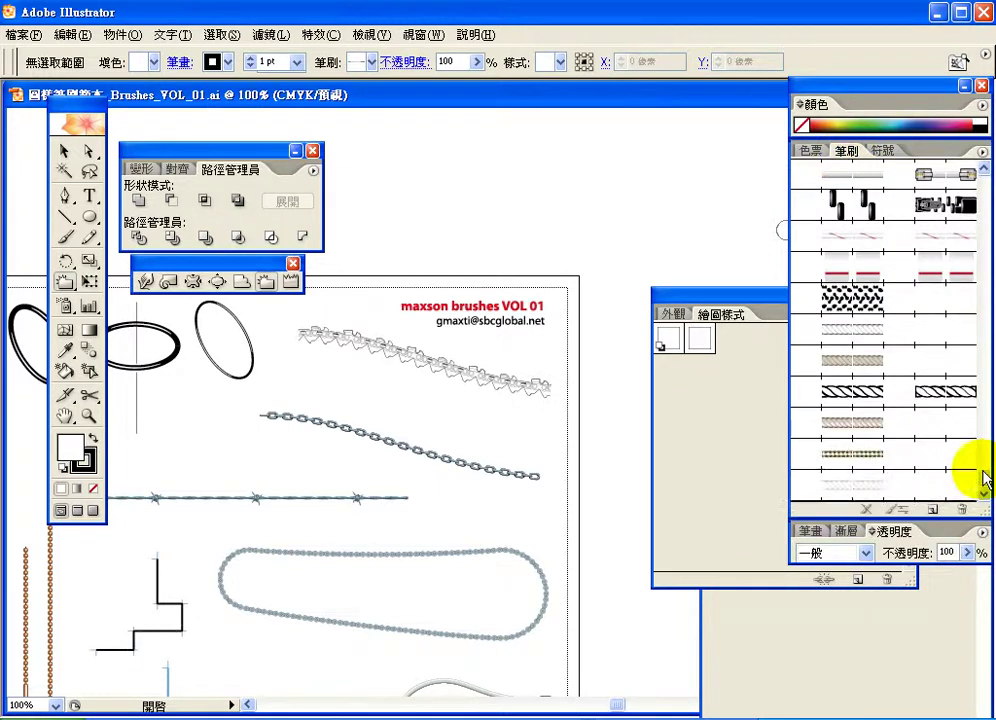
drag(422, 92, 582, 84)
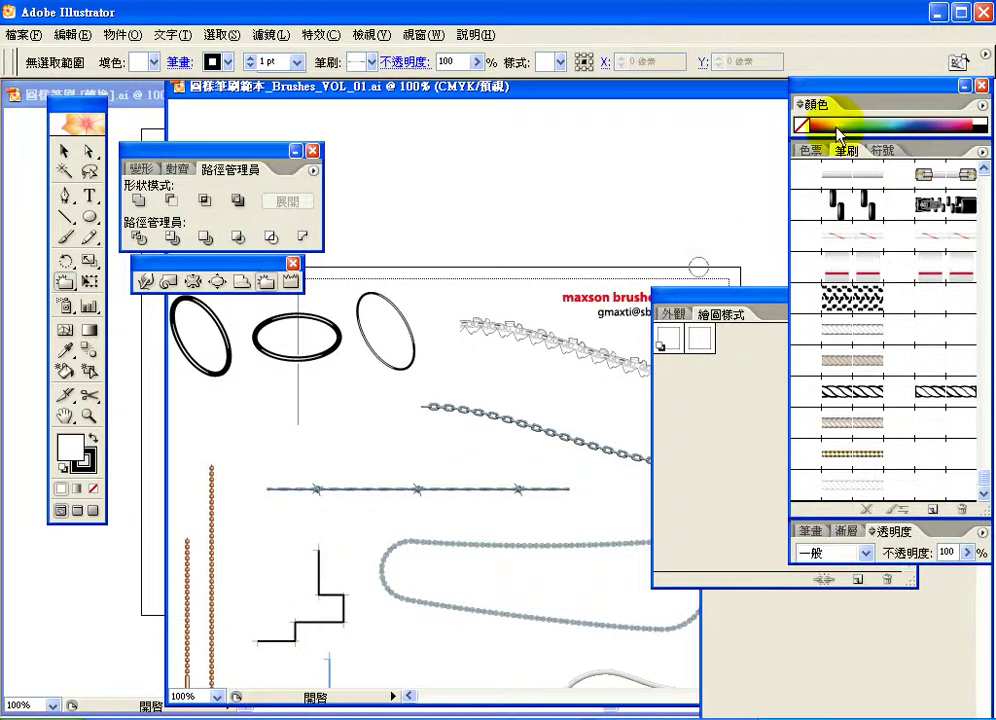
Open the 書法效果 brush library and look through its brushes.
click(983, 152)
mouse_move(940, 431)
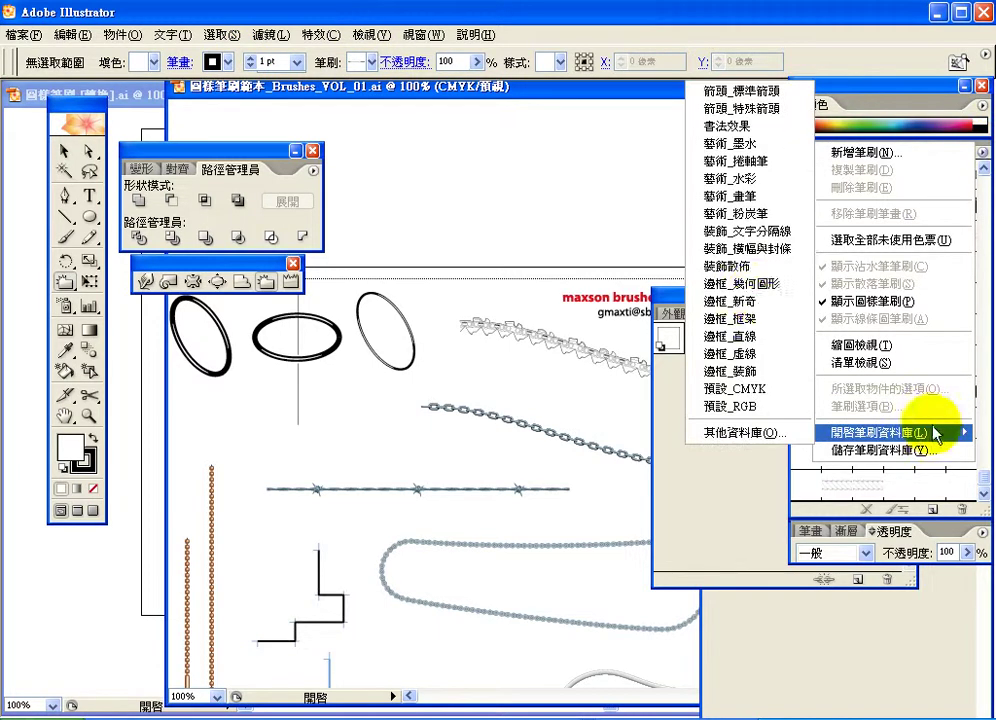
click(749, 133)
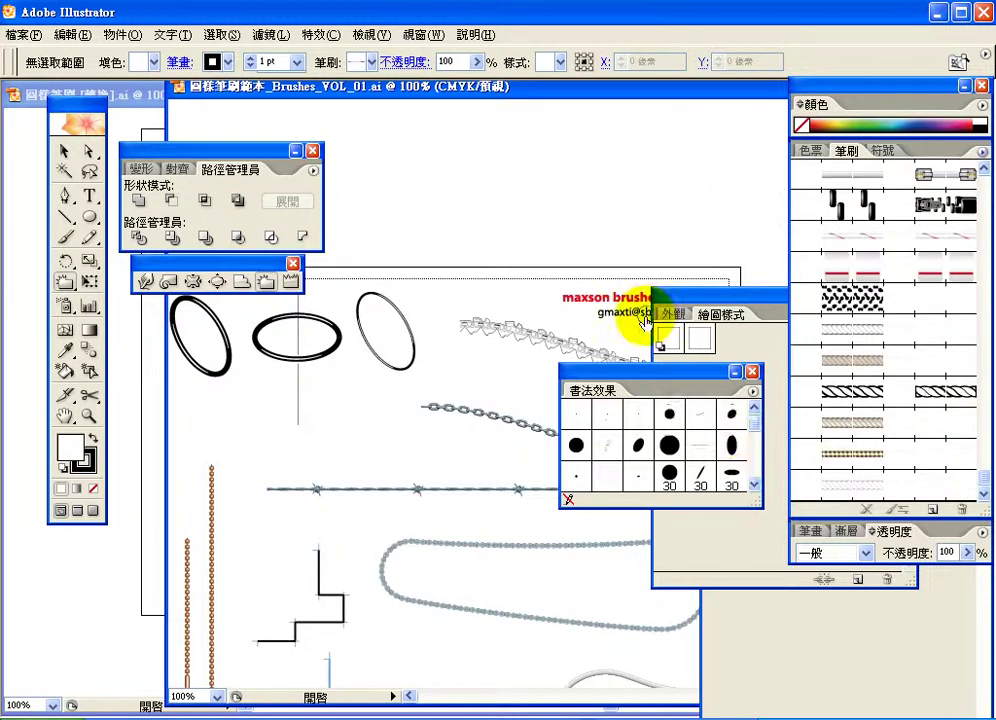
scroll(752, 458, down, 1)
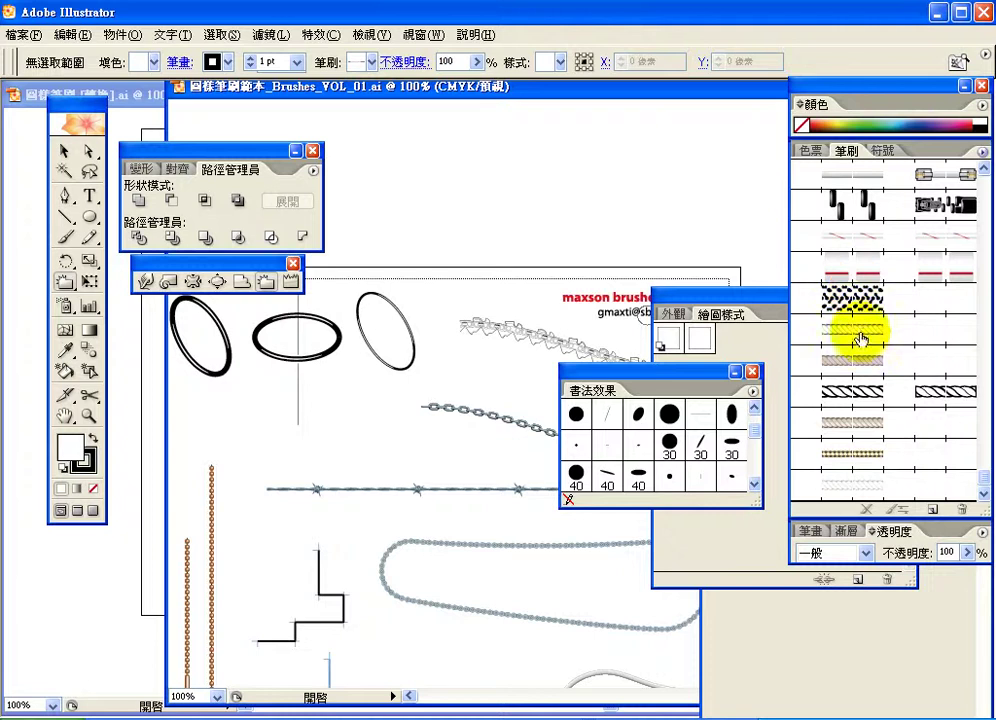
Paint a wavy stroke above the artboard with the black-and-white rope pattern brush, and deselect it.
click(860, 393)
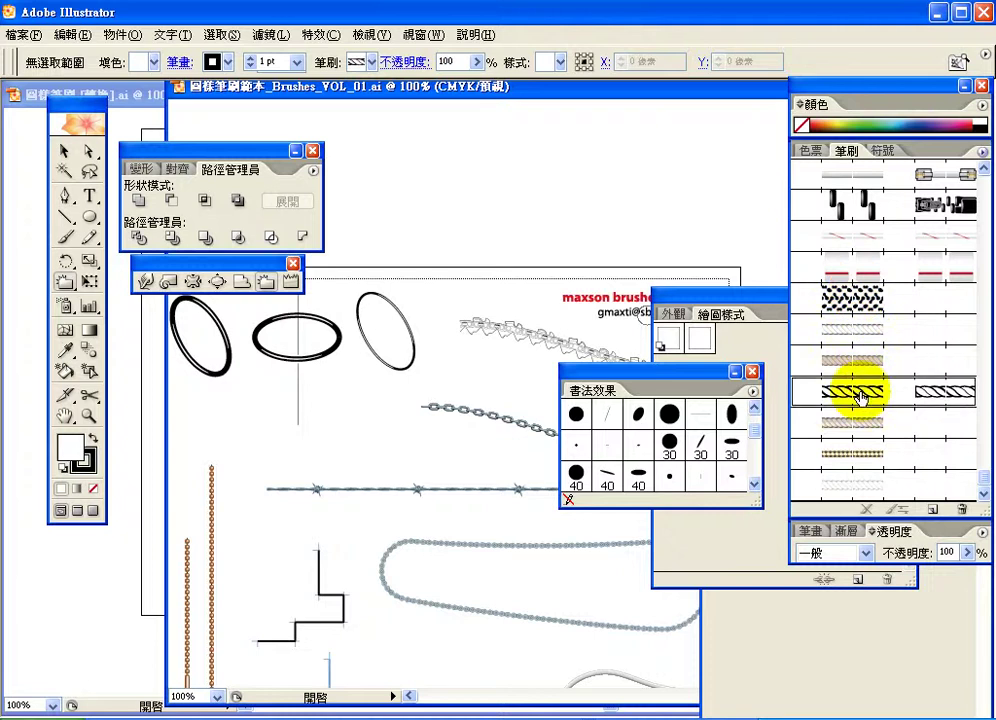
click(65, 237)
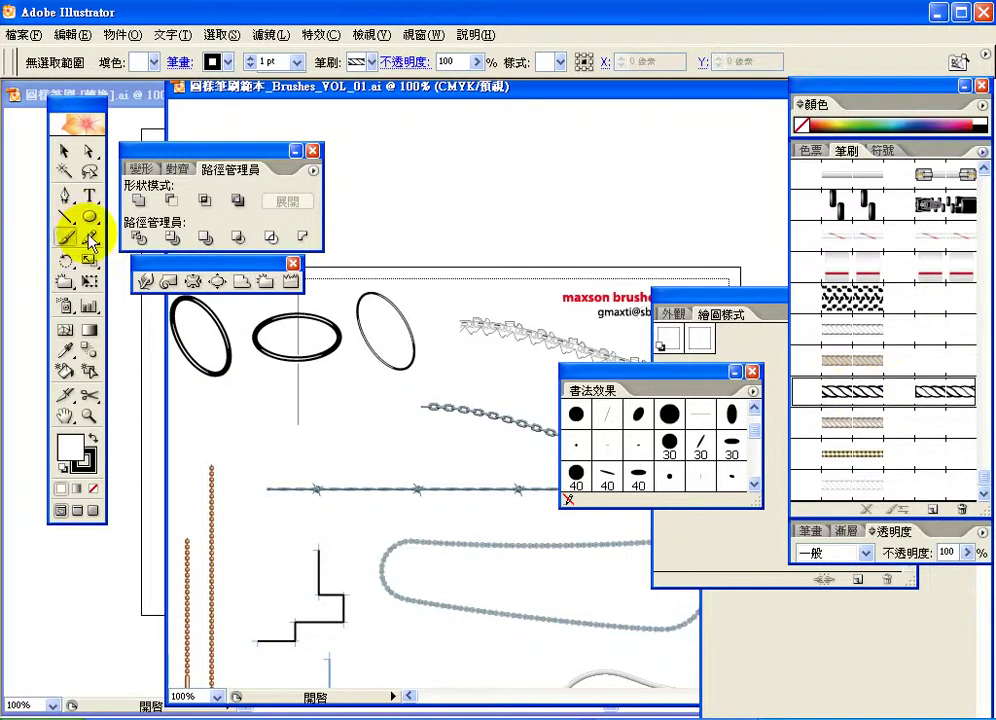
mouse_move(395, 218)
mouse_down()
mouse_move(541, 153)
mouse_move(575, 246)
mouse_move(673, 228)
mouse_up()
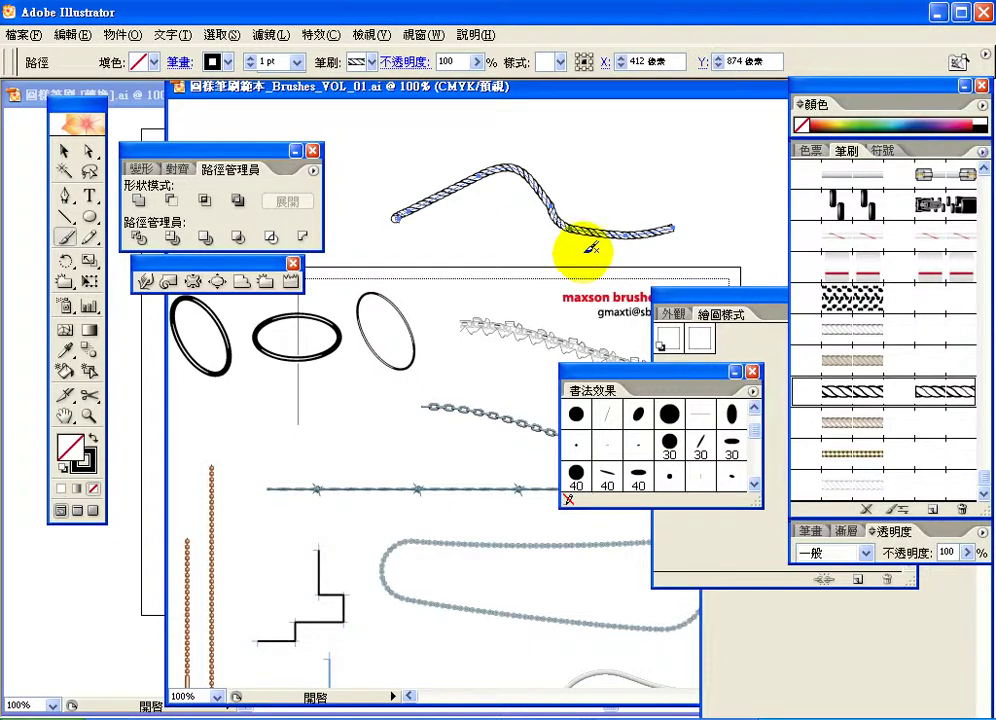
click(89, 417)
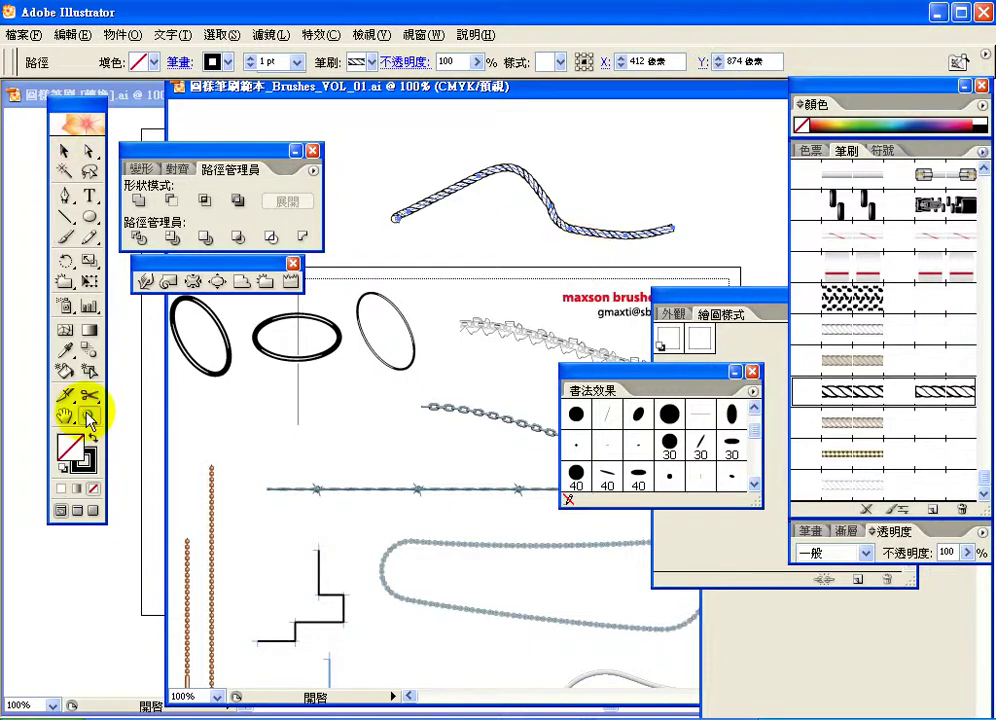
click(65, 150)
click(405, 142)
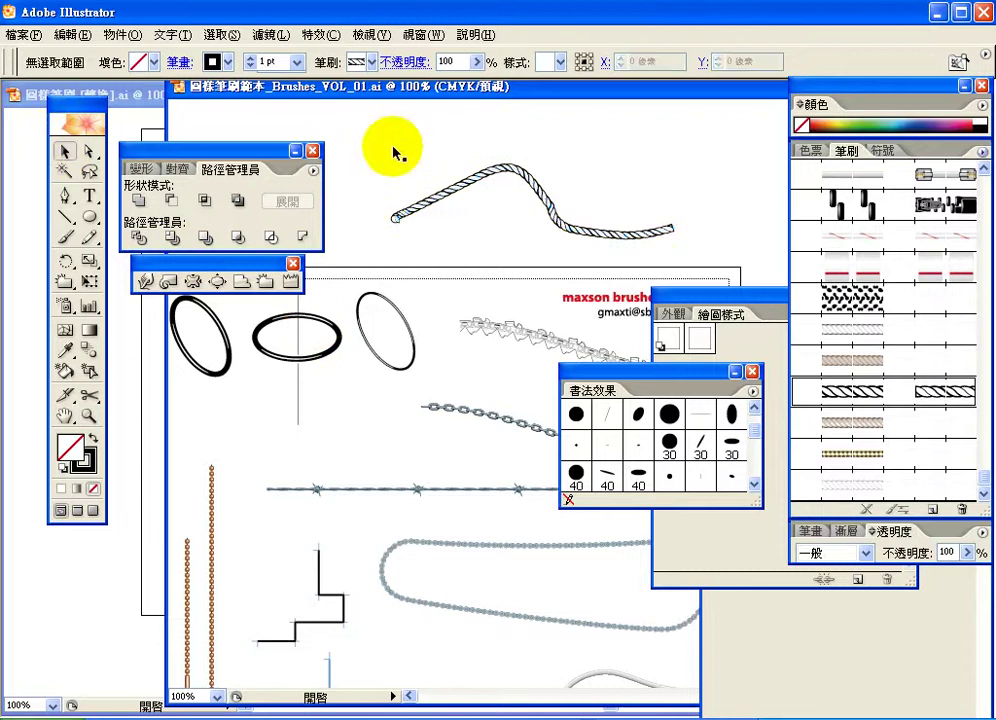
Close the 書法效果 library and examine the rope stroke up close from its start cap to its end cap, returning to 100% view.
click(89, 417)
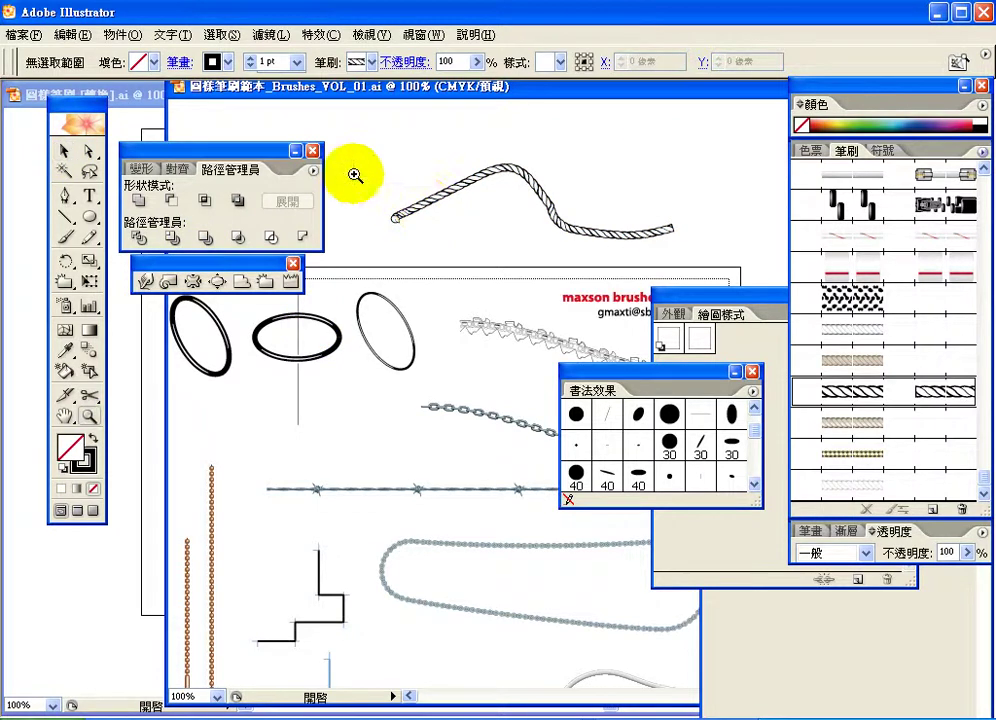
drag(355, 175, 453, 262)
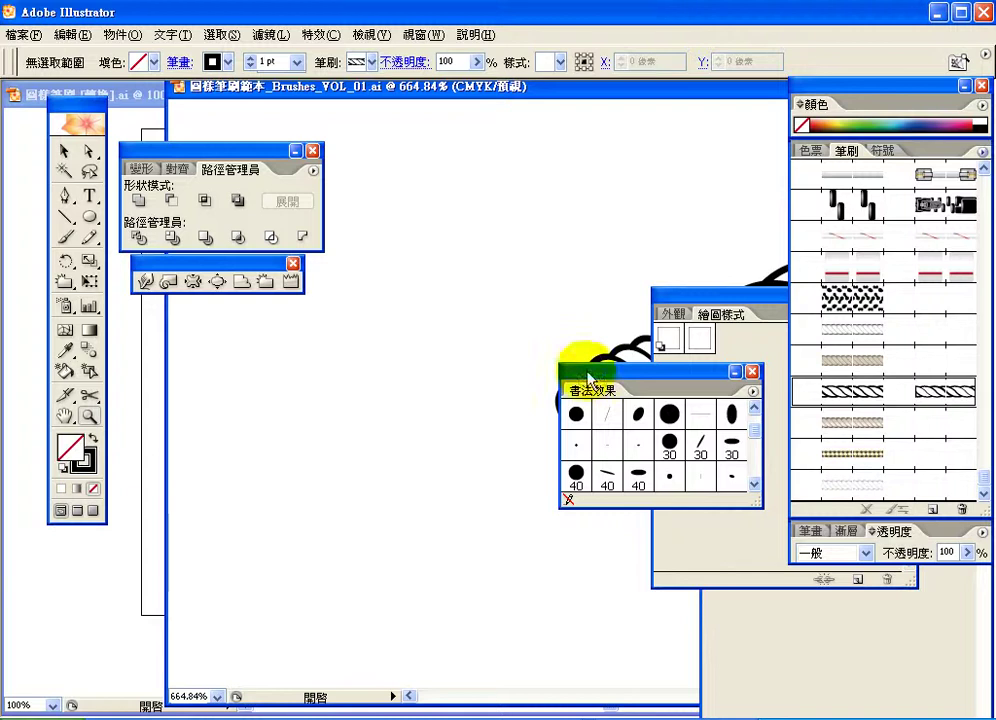
click(752, 373)
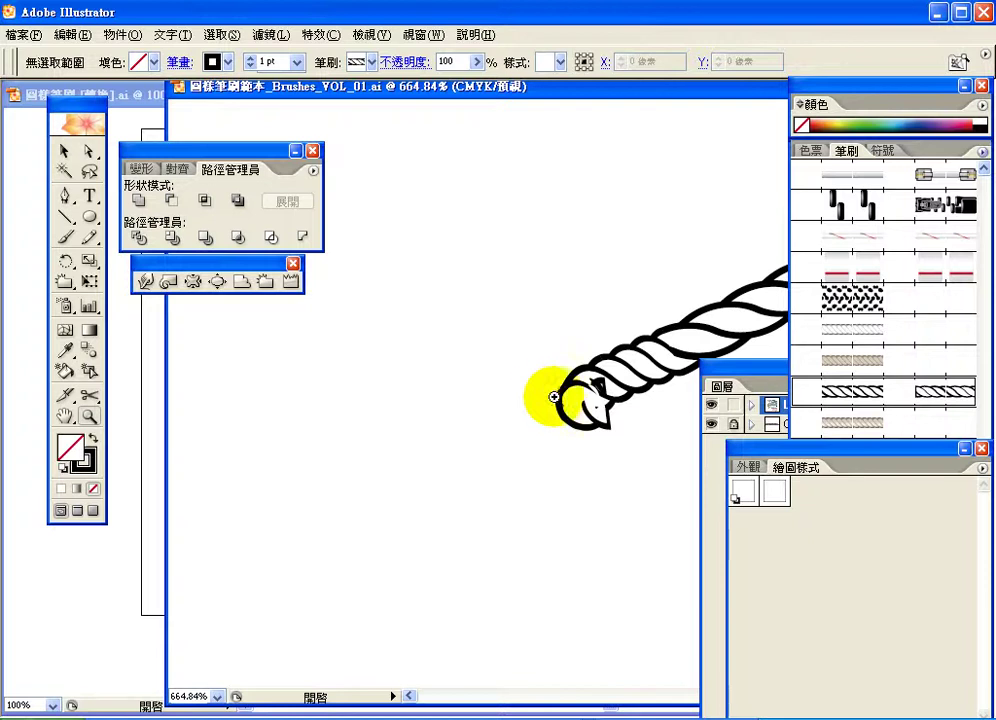
drag(634, 367, 367, 422)
drag(524, 382, 251, 516)
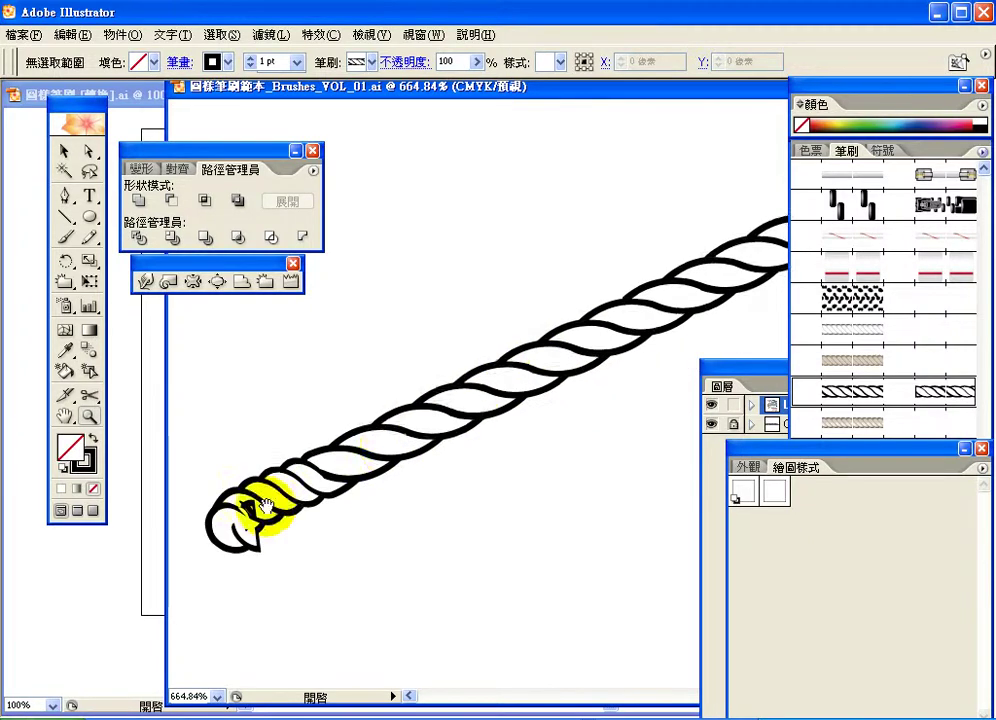
drag(516, 393, 322, 416)
drag(485, 358, 269, 291)
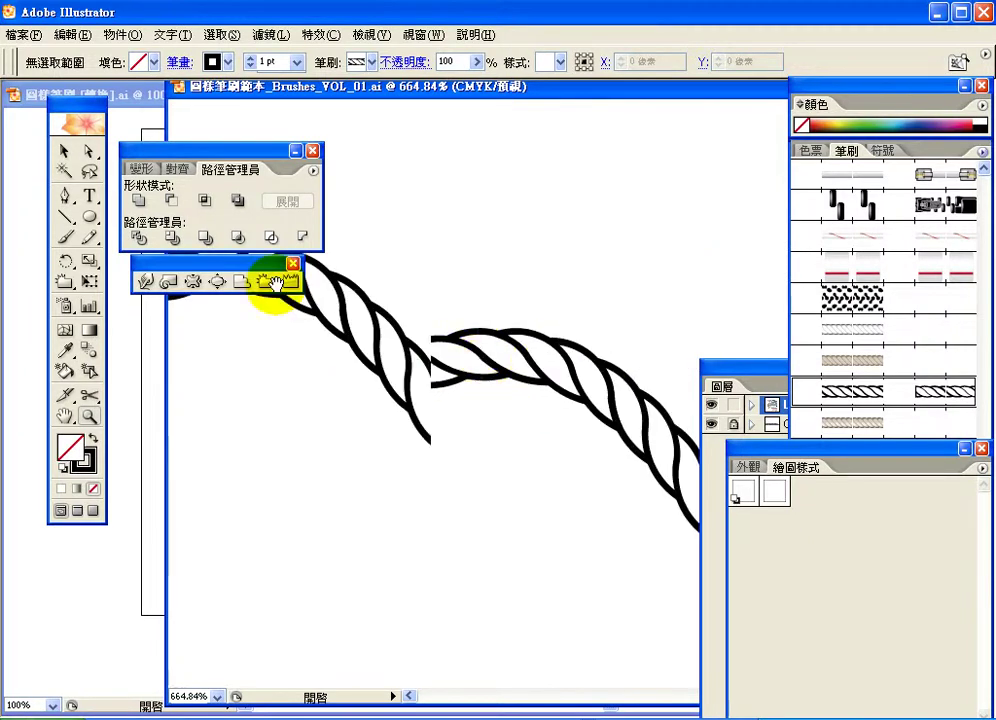
drag(507, 387, 360, 300)
drag(578, 411, 240, 345)
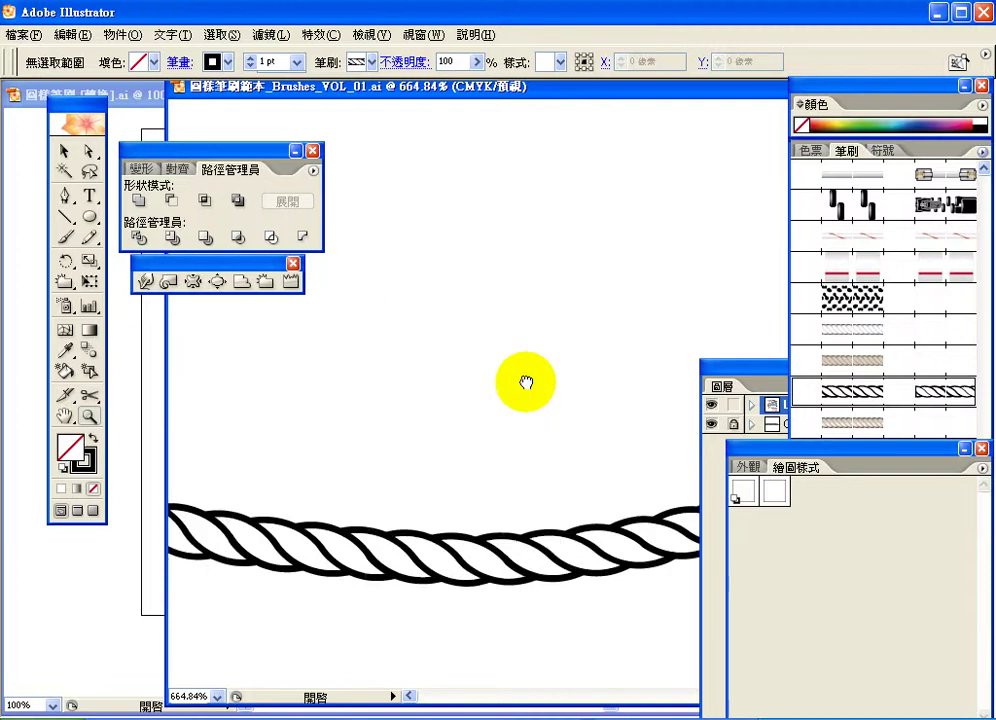
drag(522, 382, 349, 345)
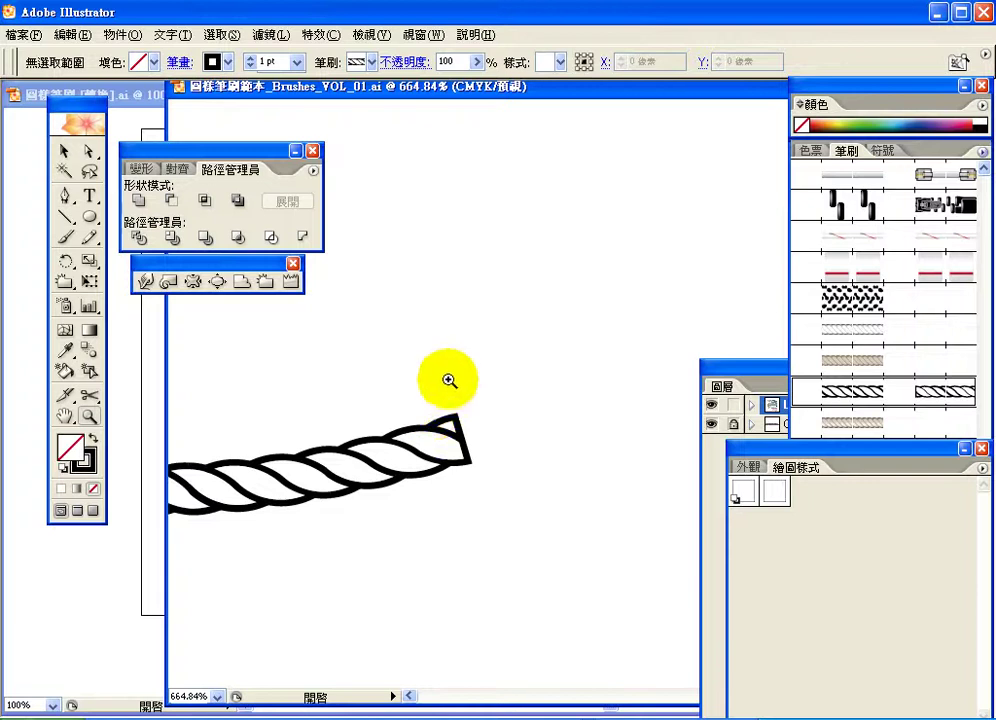
double_click(88, 417)
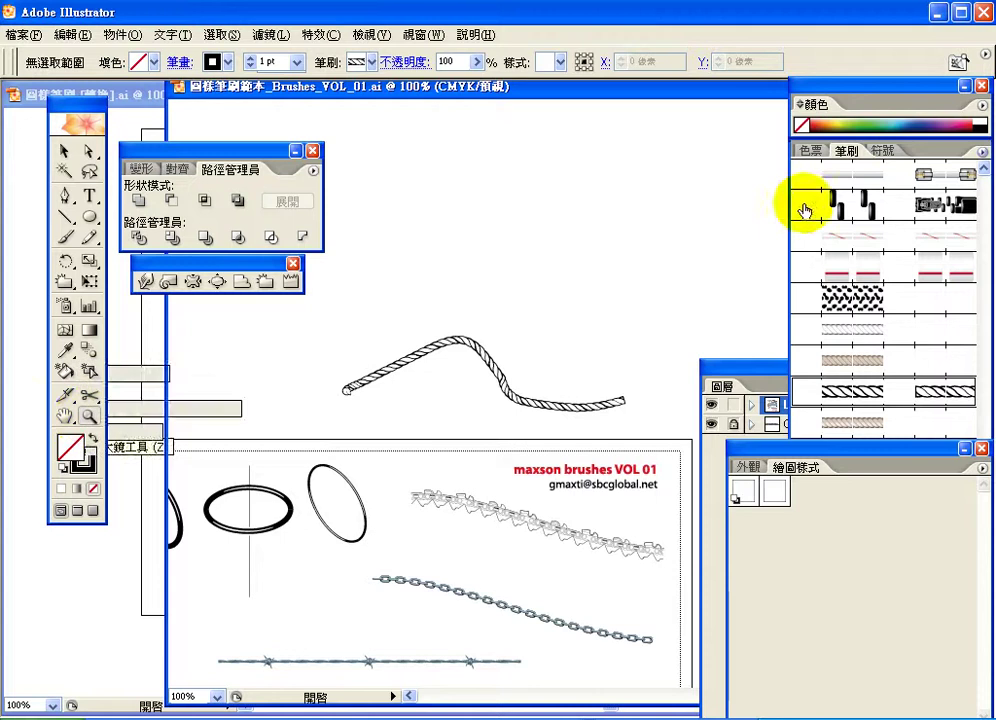
Paint an L-shaped curve above the rope stroke with the black zipper pattern brush, and deselect it.
click(849, 208)
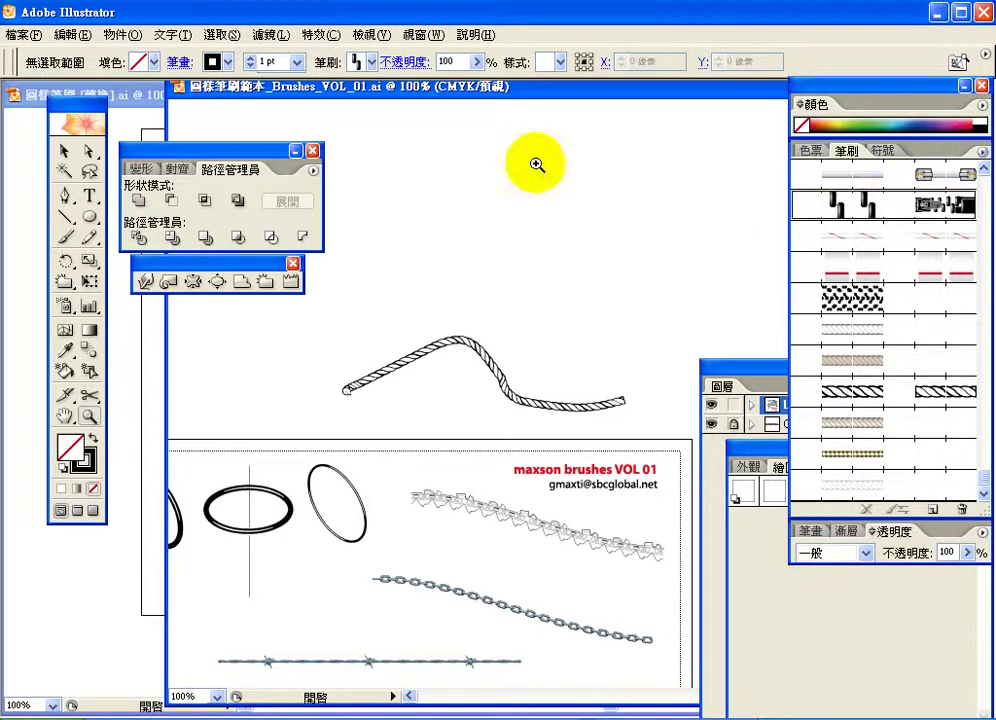
click(68, 243)
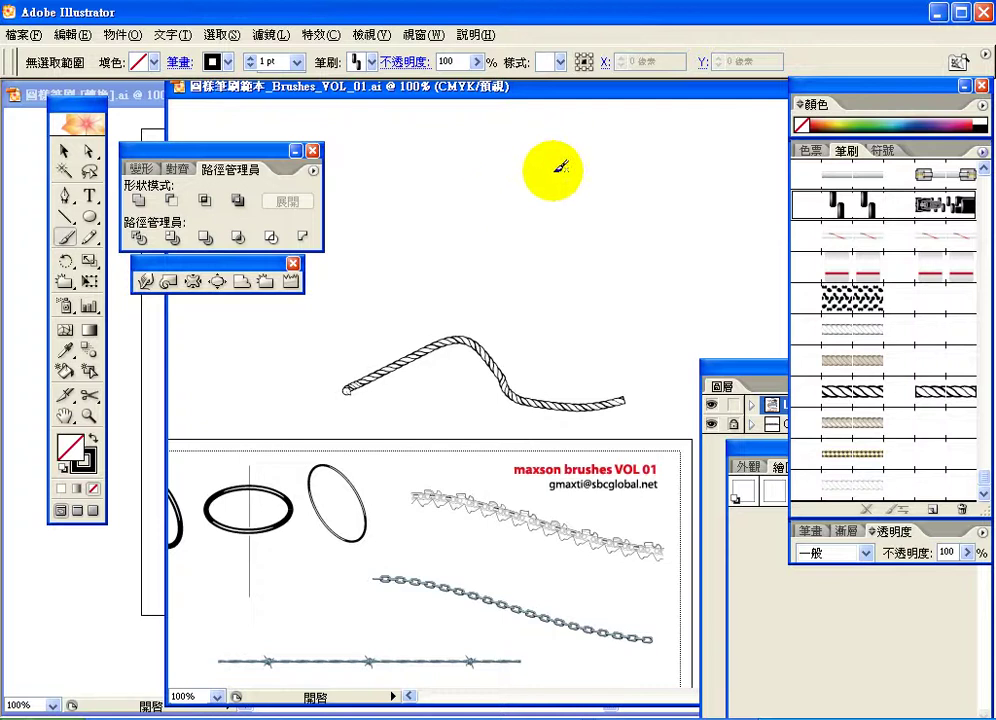
mouse_move(563, 167)
mouse_down()
mouse_move(557, 279)
mouse_move(505, 306)
mouse_move(405, 301)
mouse_move(595, 355)
mouse_up()
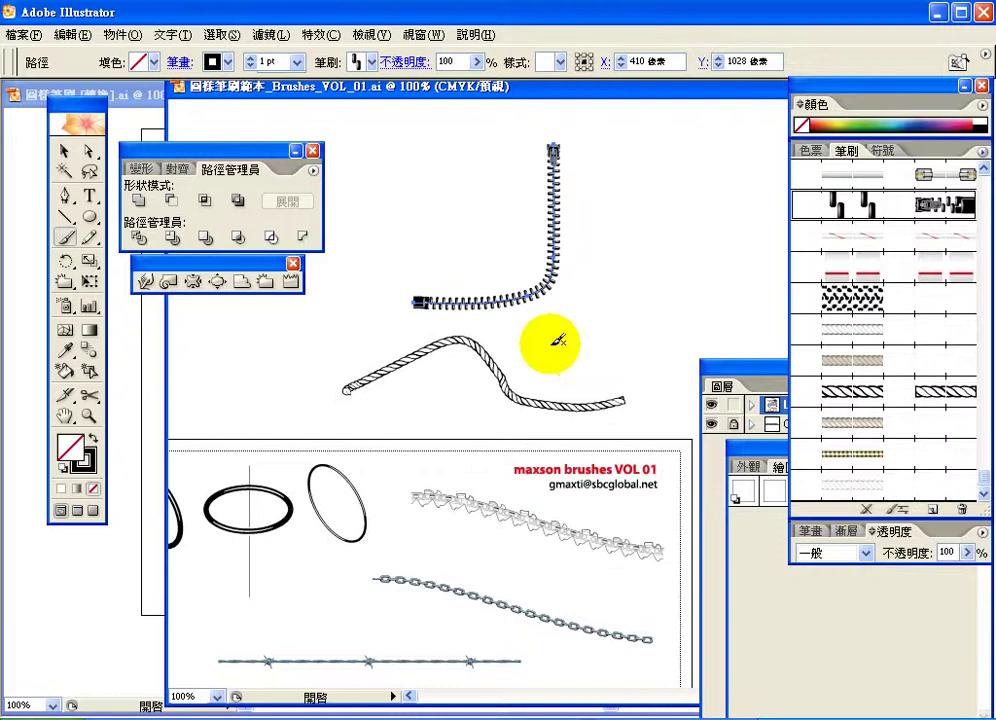
click(63, 151)
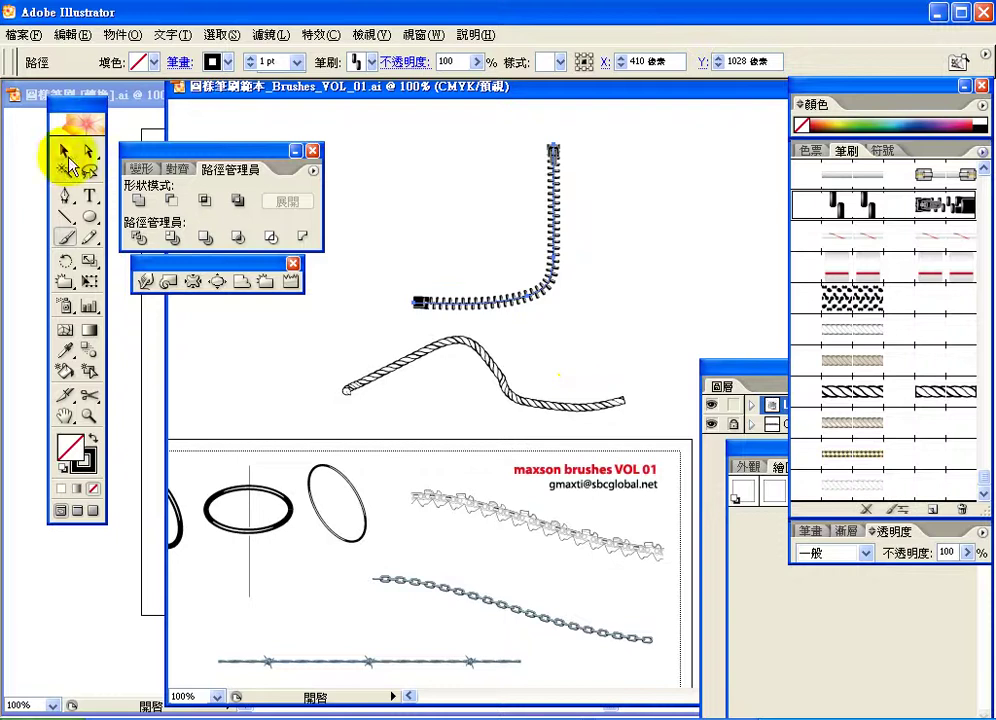
click(405, 283)
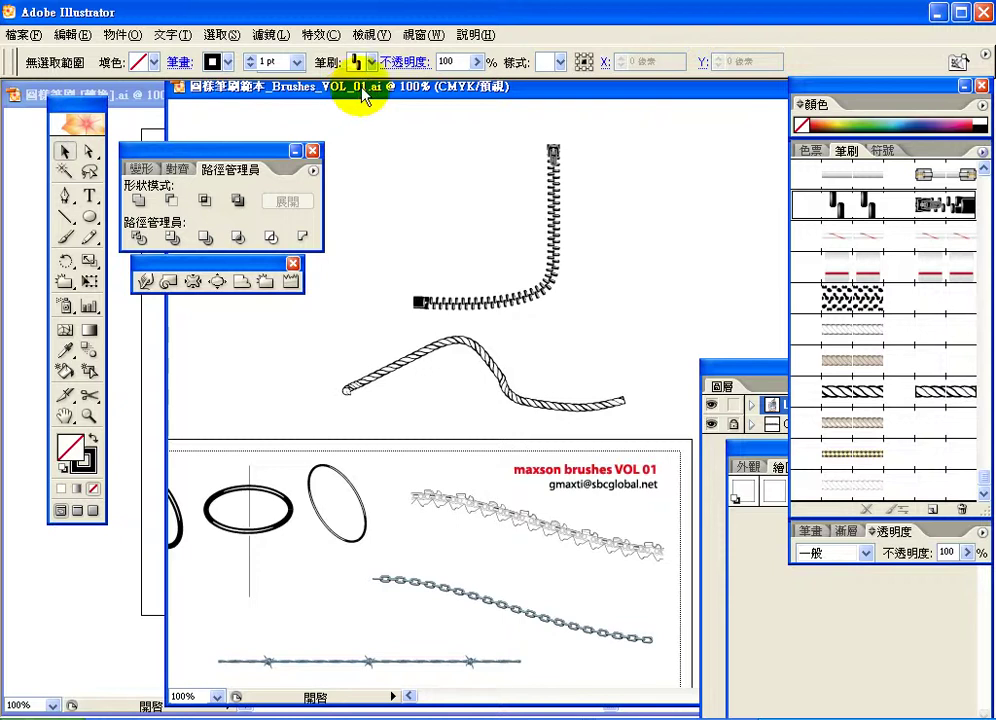
Move the sample brushes document out of the way and open the 圖樣筆刷 file from Adobe Bridge.
drag(366, 95, 380, 128)
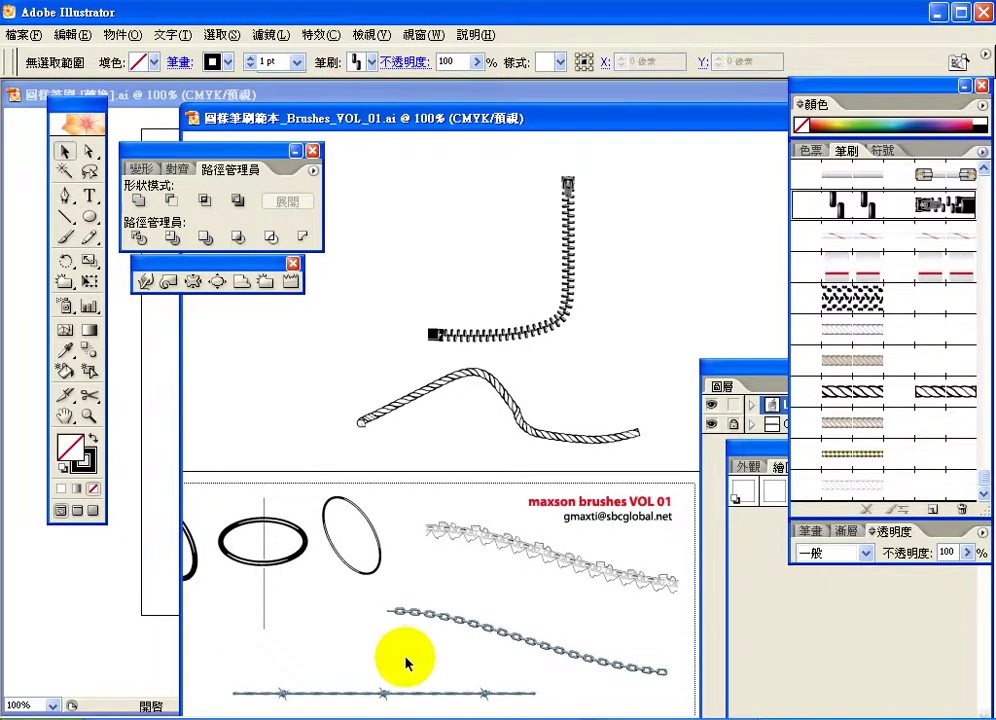
mouse_move(431, 121)
mouse_down()
mouse_move(477, 357)
mouse_move(456, 415)
mouse_move(466, 416)
mouse_up()
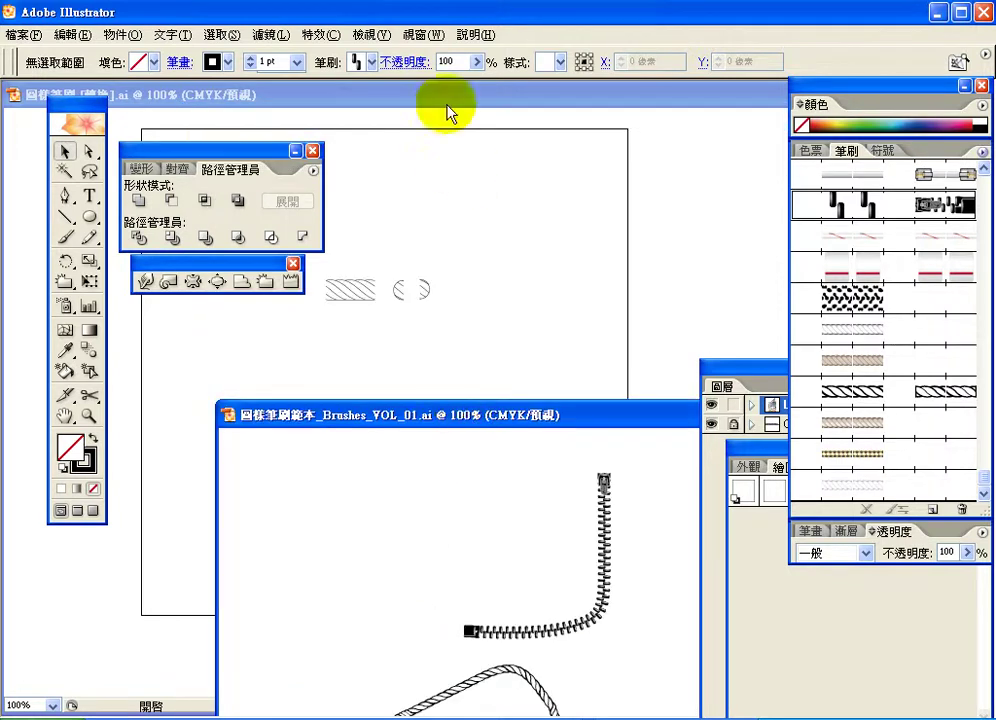
click(458, 180)
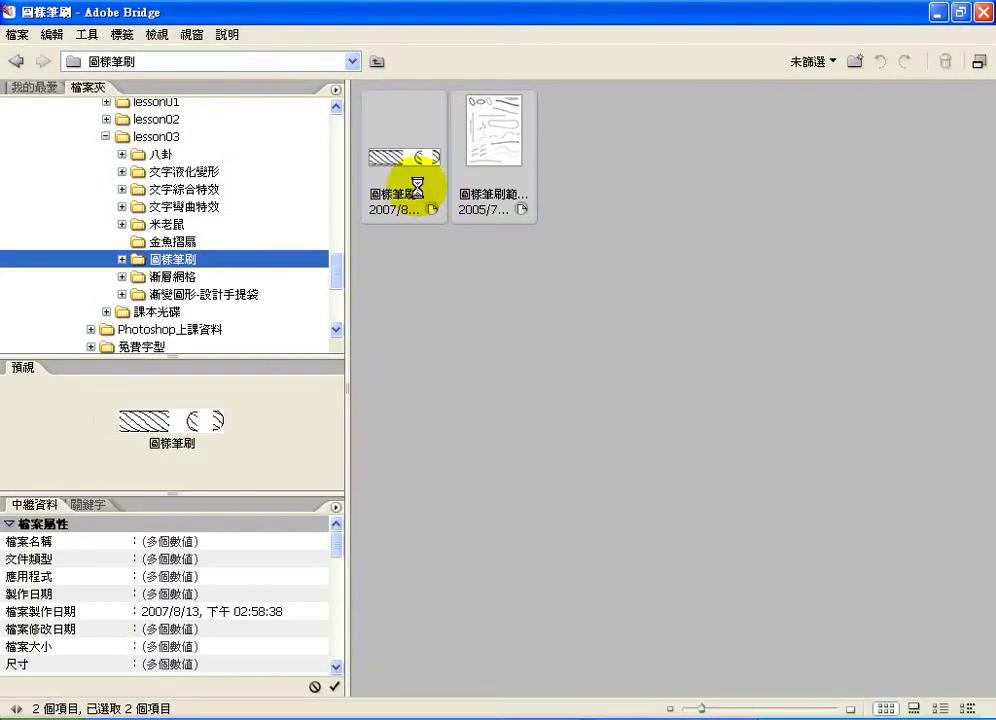
click(381, 160)
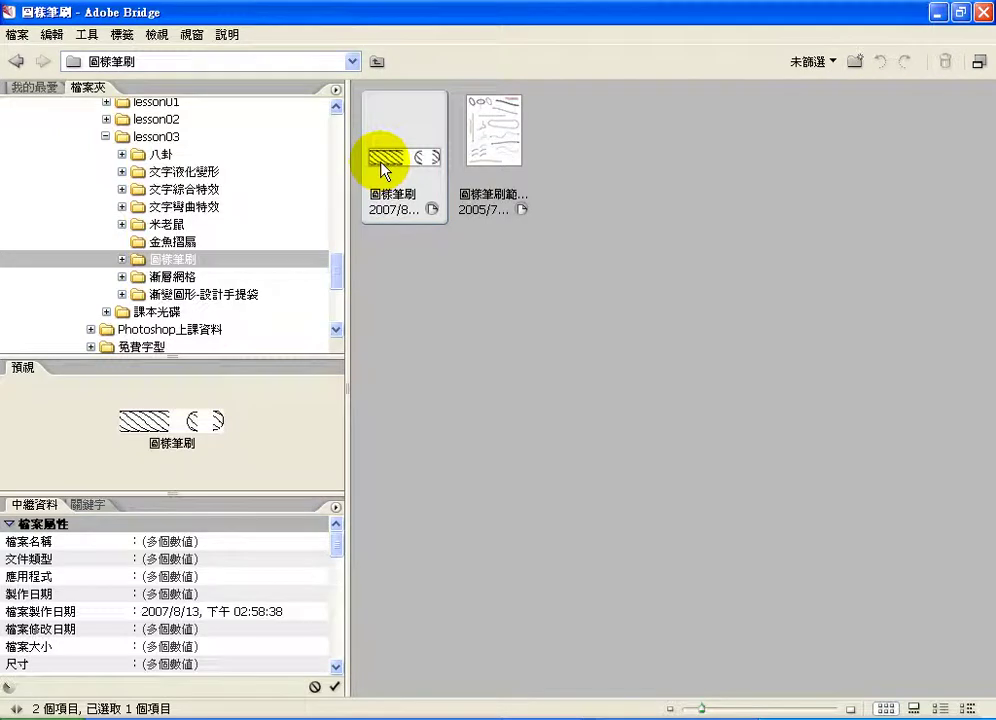
double_click(381, 162)
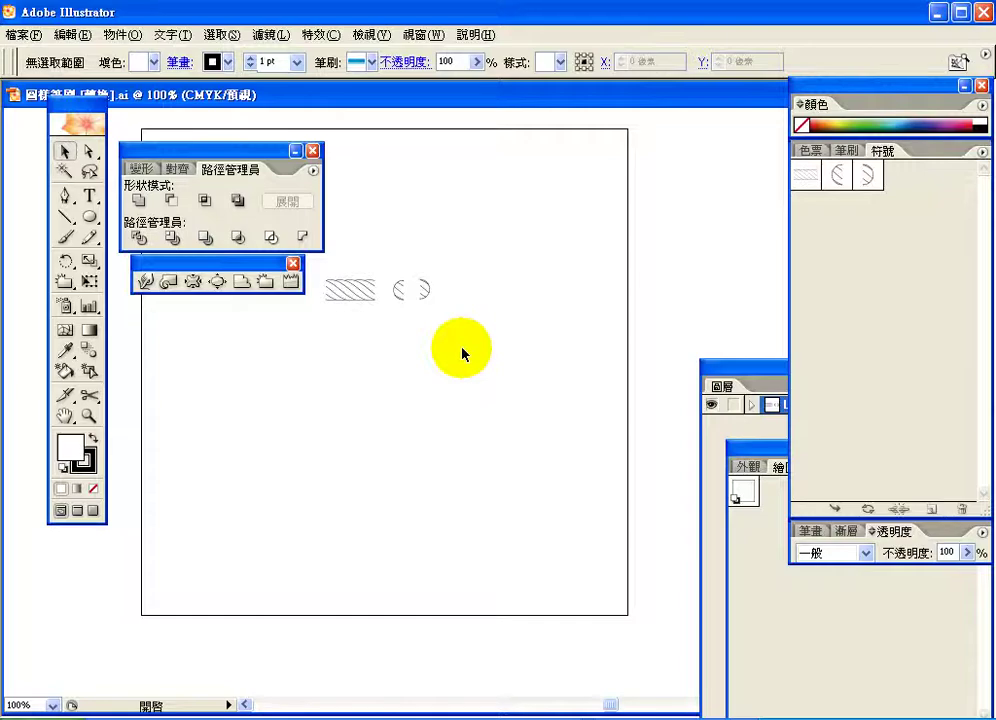
Enlarge the view of the three rope pieces and move the Pathfinder and Liquify tool panels below them.
click(358, 294)
click(428, 294)
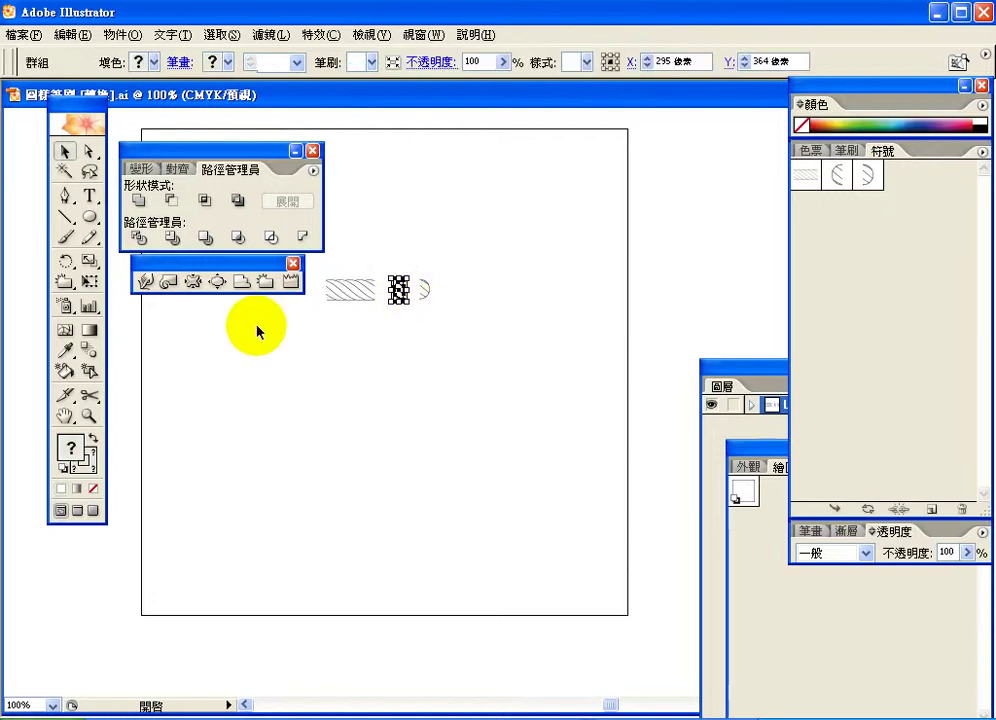
click(89, 416)
drag(474, 349, 318, 273)
click(64, 150)
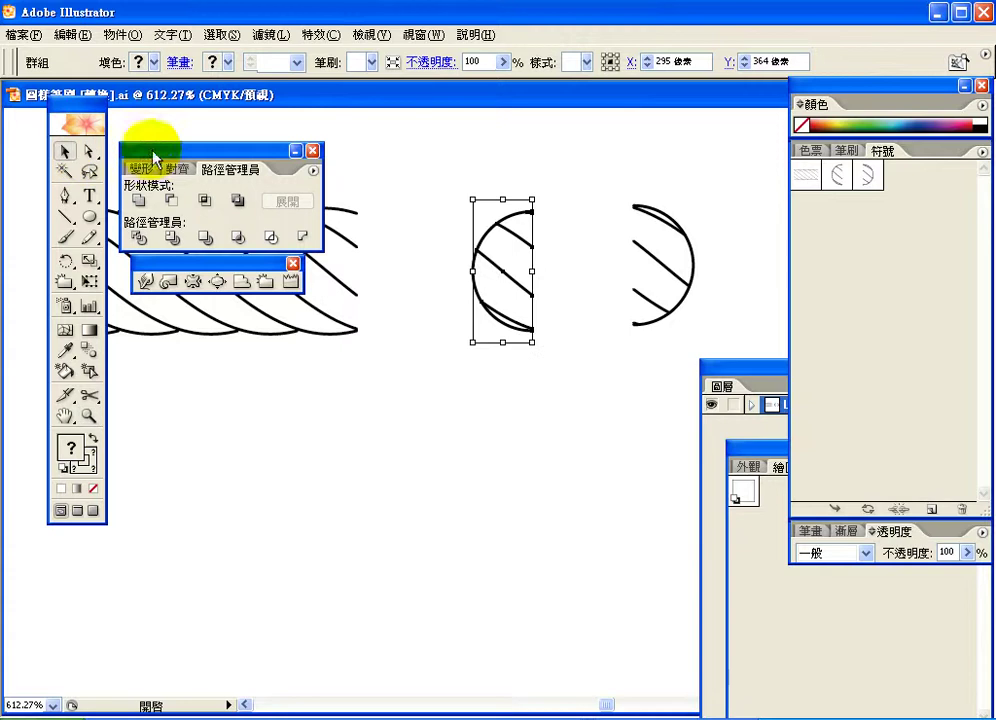
drag(170, 158, 319, 480)
drag(240, 265, 452, 525)
Arrange the rope pieces in a row, with the left cap before the middle section and the right cap after it, leaving small gaps.
drag(335, 320, 494, 356)
drag(516, 244, 224, 288)
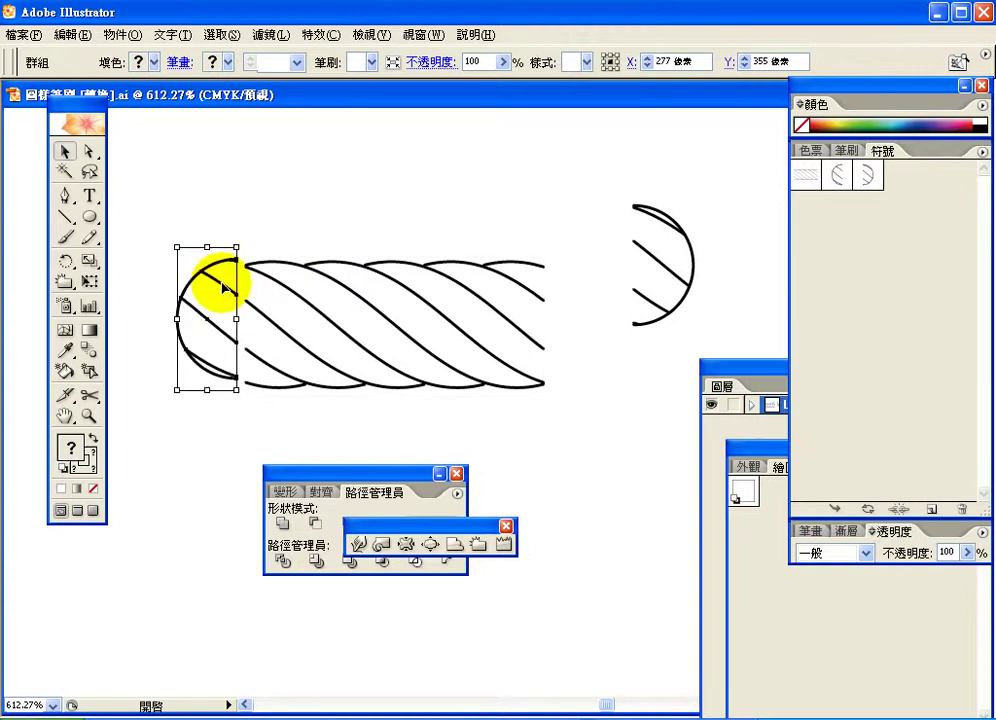
click(362, 281)
shift+click(689, 257)
drag(689, 257, 622, 313)
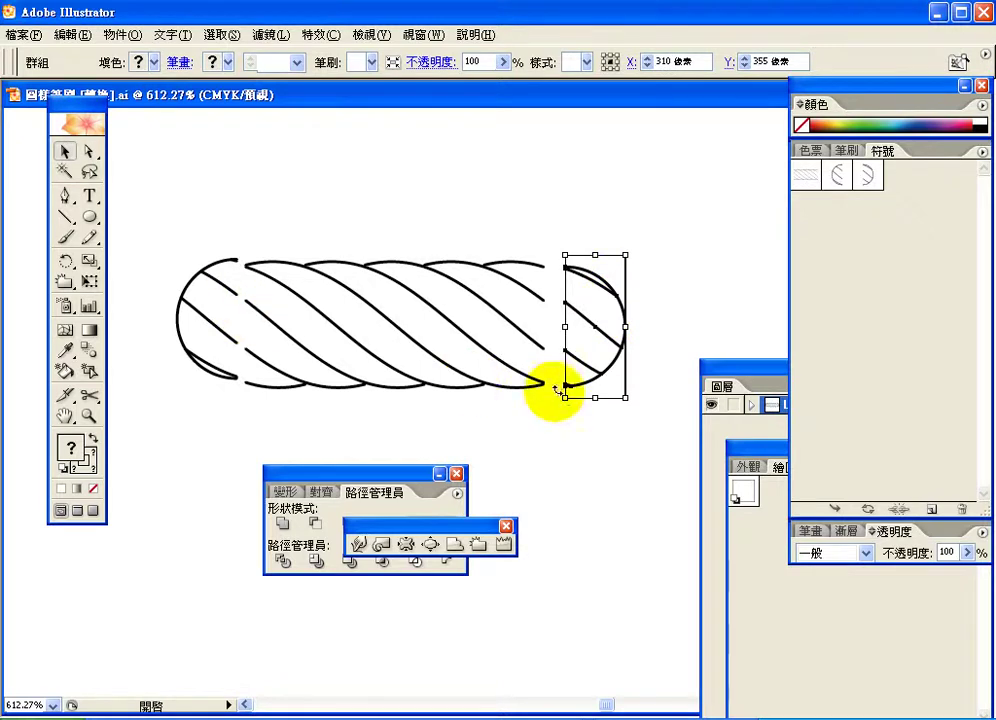
Select the rope's middle section and end caps in turn to identify the separate brush pieces.
click(385, 318)
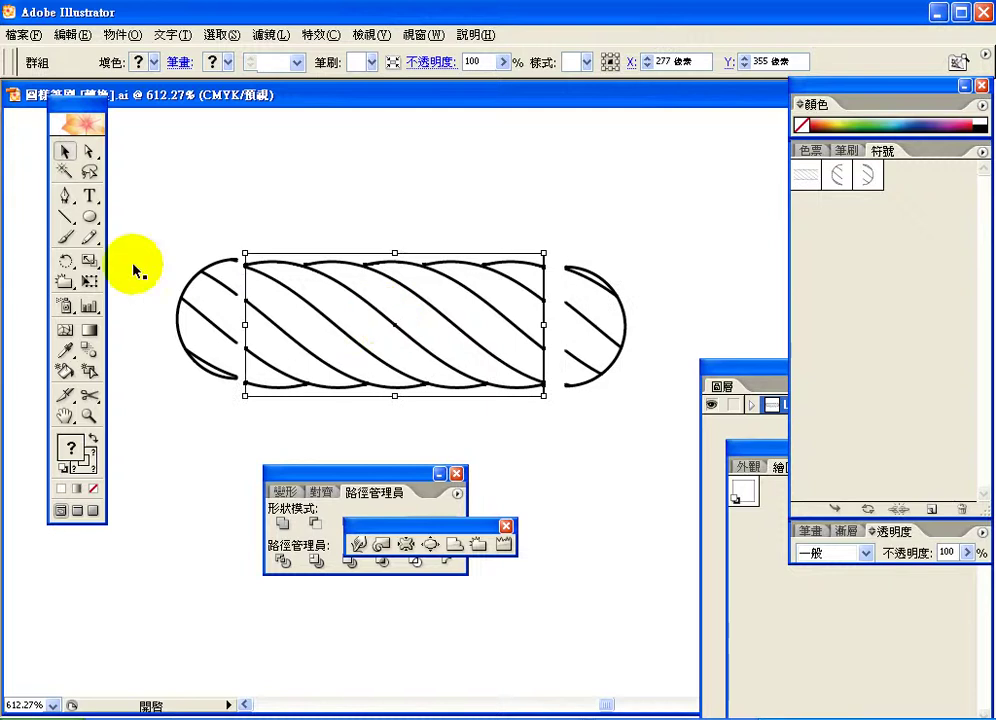
shift+click(205, 300)
shift+click(524, 322)
shift+click(577, 330)
click(577, 330)
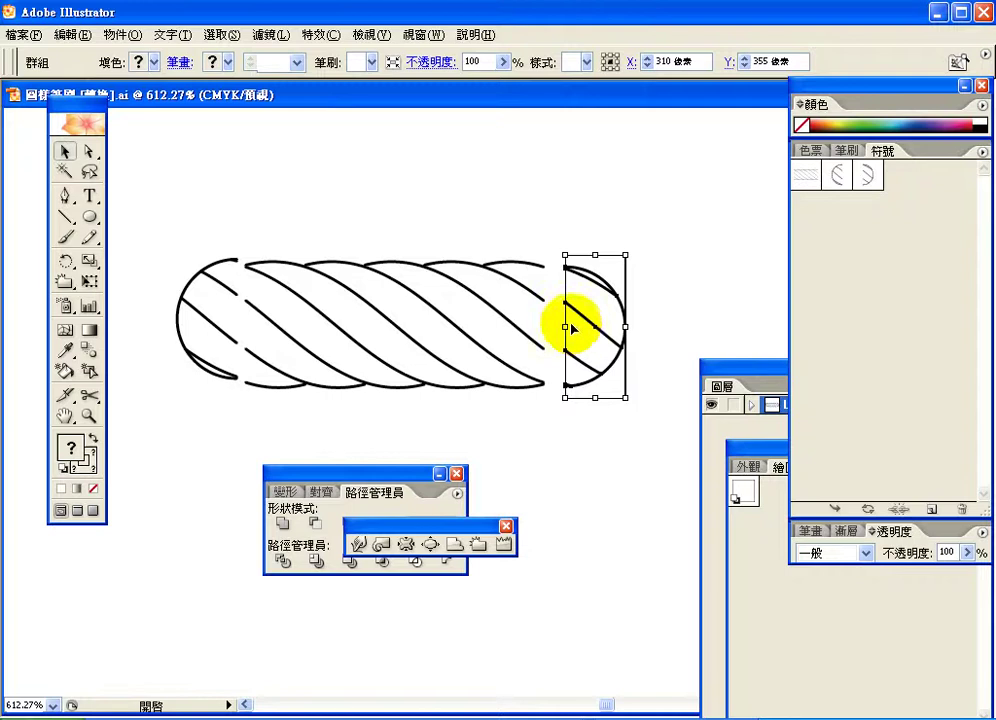
click(222, 285)
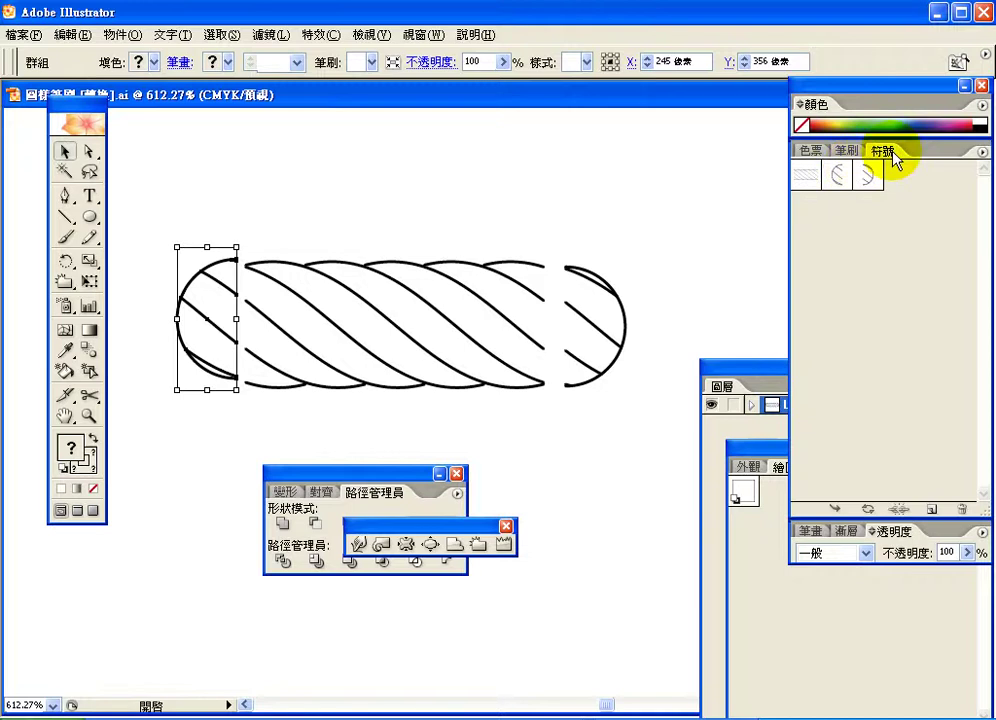
click(842, 182)
click(802, 180)
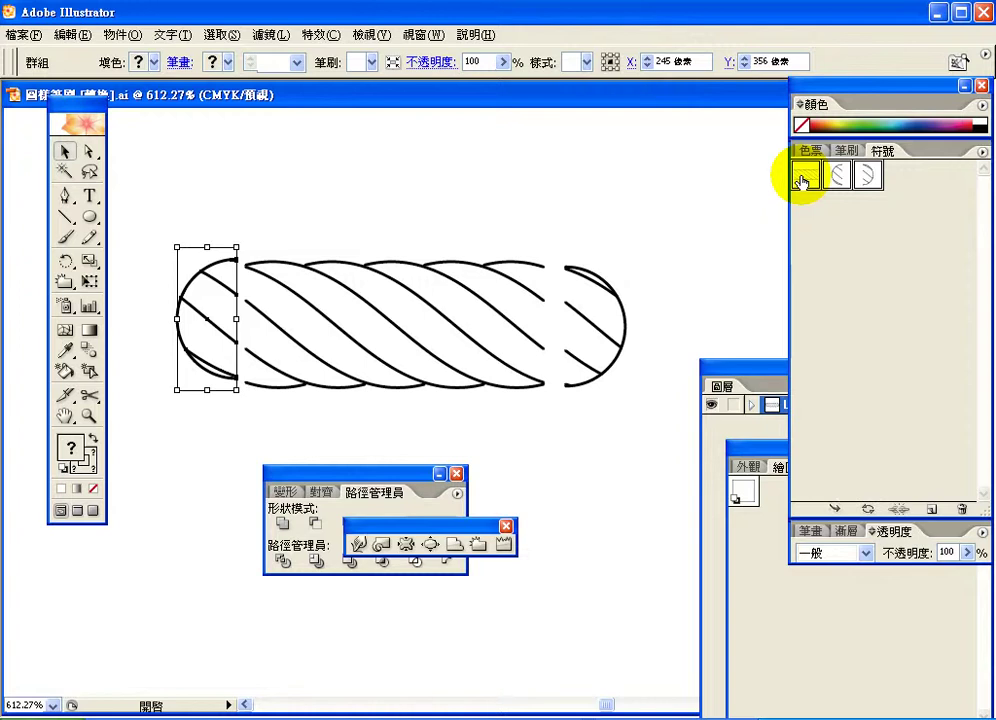
key(Delete)
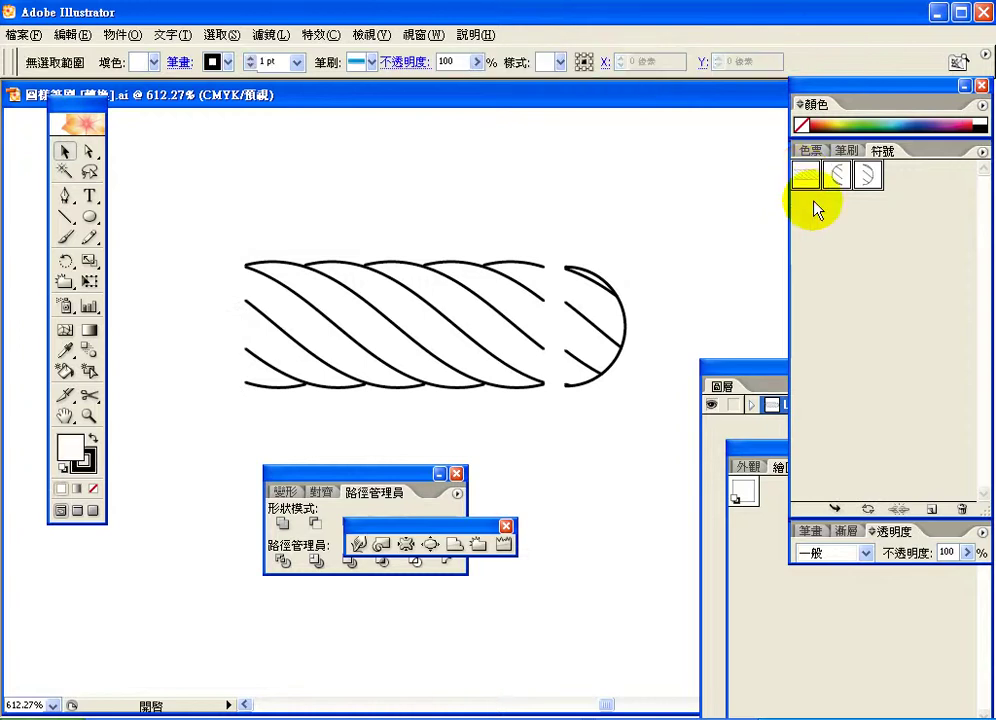
click(72, 34)
click(660, 245)
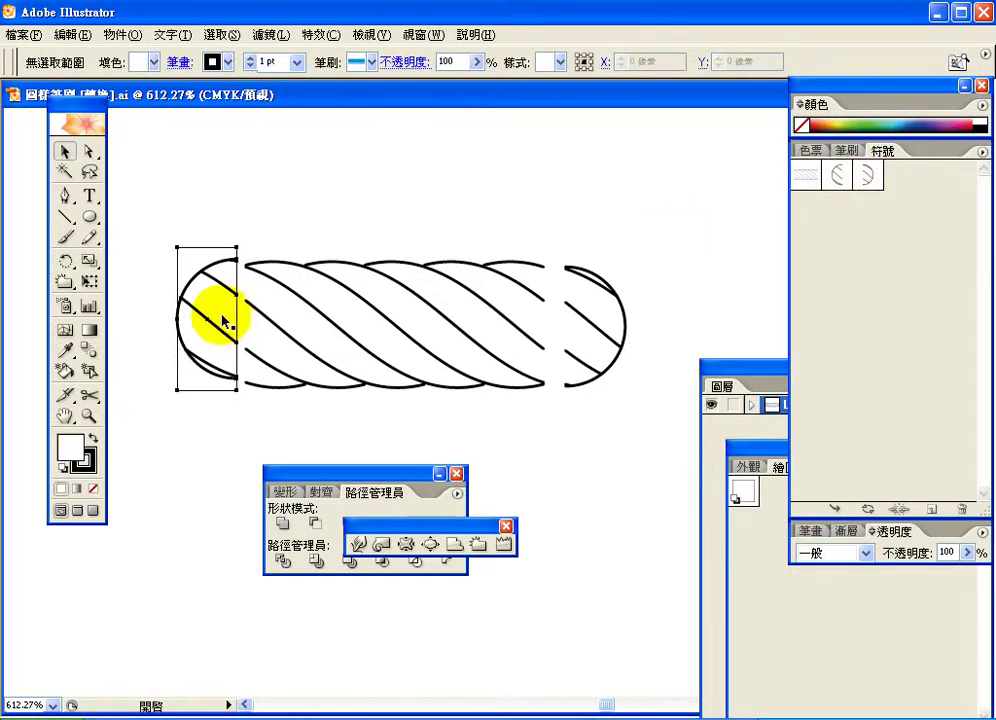
Move the rope's left end cap slightly farther away from the middle section.
drag(225, 284, 205, 278)
Try to store all three rope pieces together as one new symbol, and undo it.
drag(707, 240, 160, 396)
drag(324, 323, 814, 253)
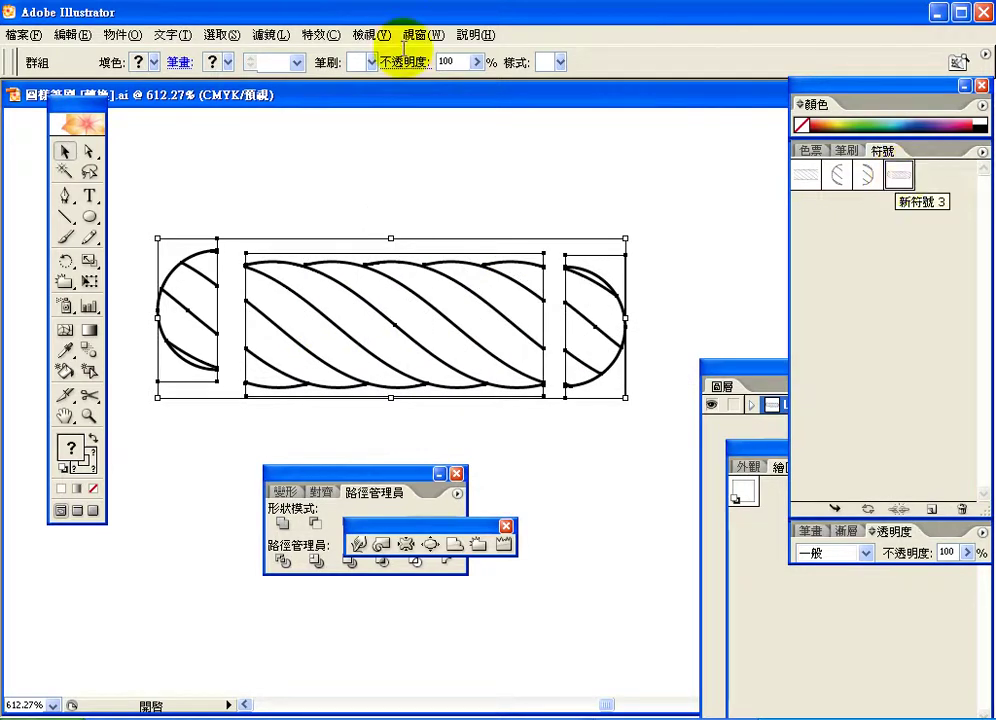
click(72, 35)
click(96, 56)
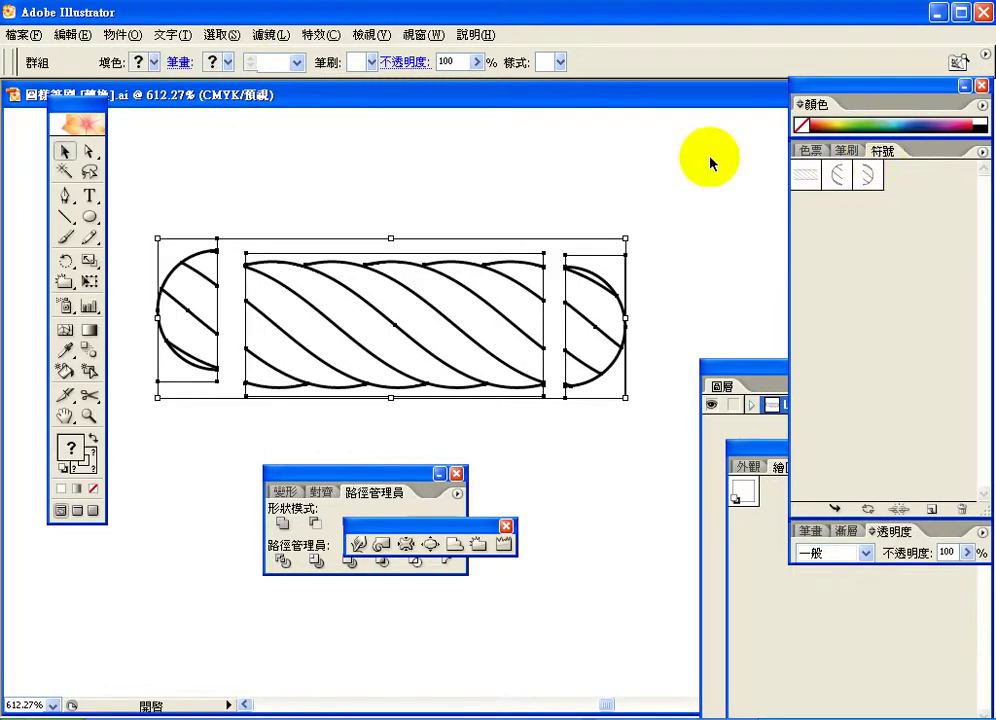
key(ctrl+z)
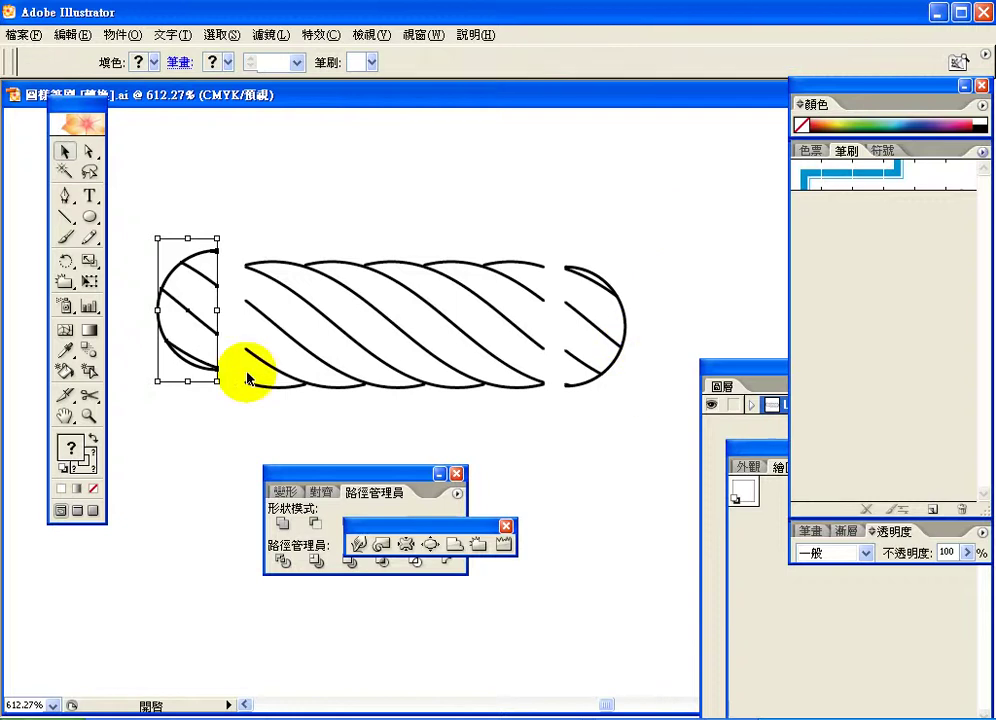
With nothing selected, start a new brush of the pattern brush type (新增圖樣筆刷).
click(245, 413)
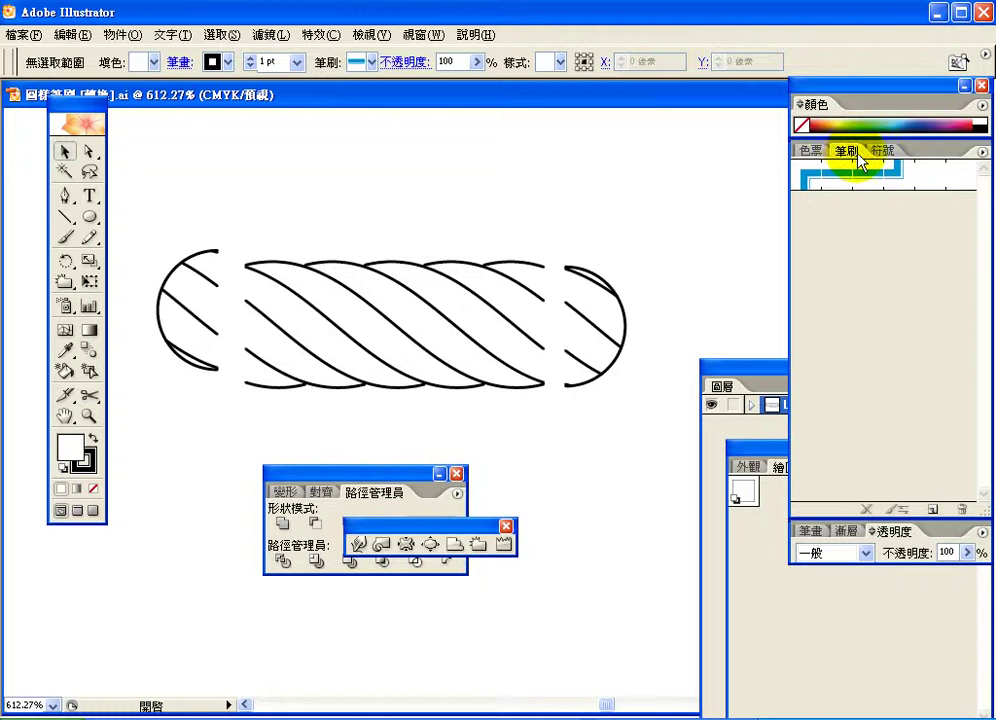
click(983, 153)
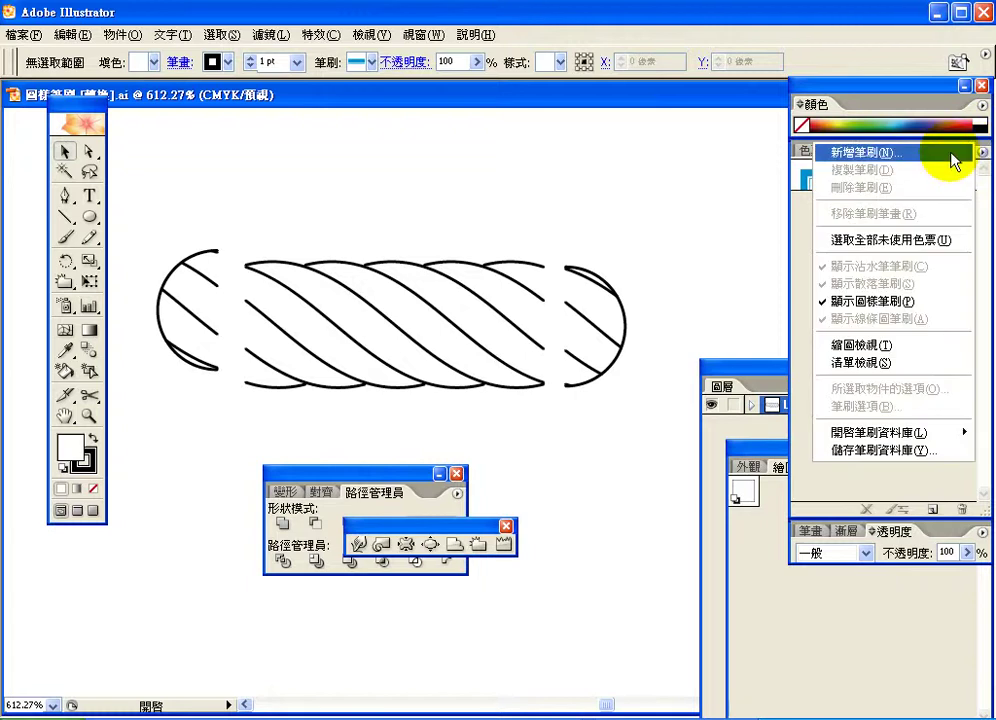
click(944, 160)
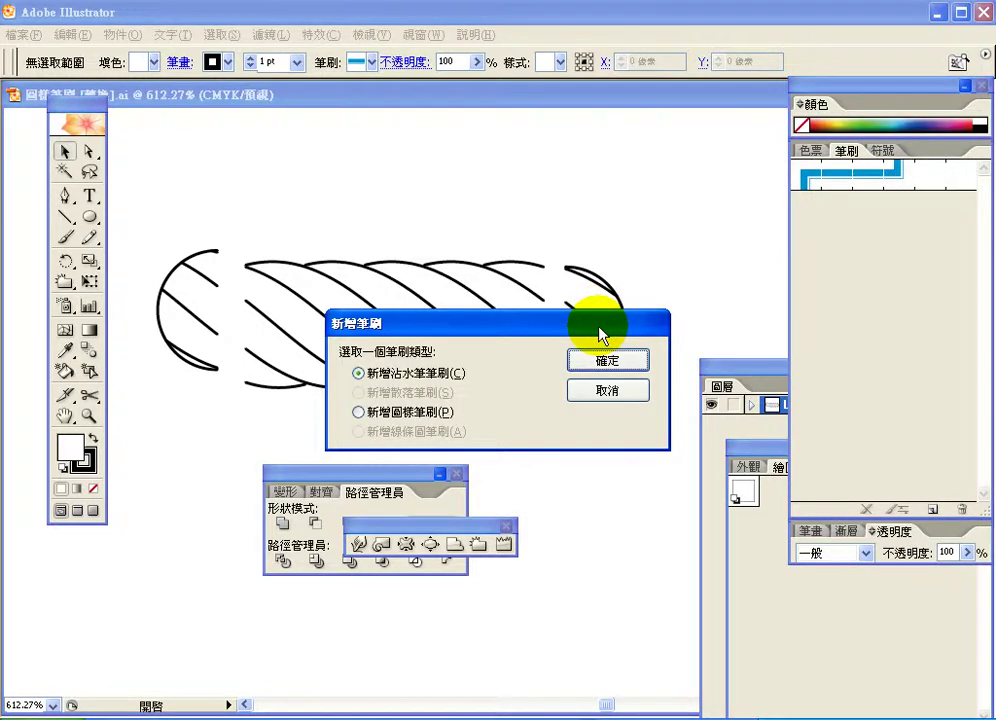
drag(599, 328, 517, 227)
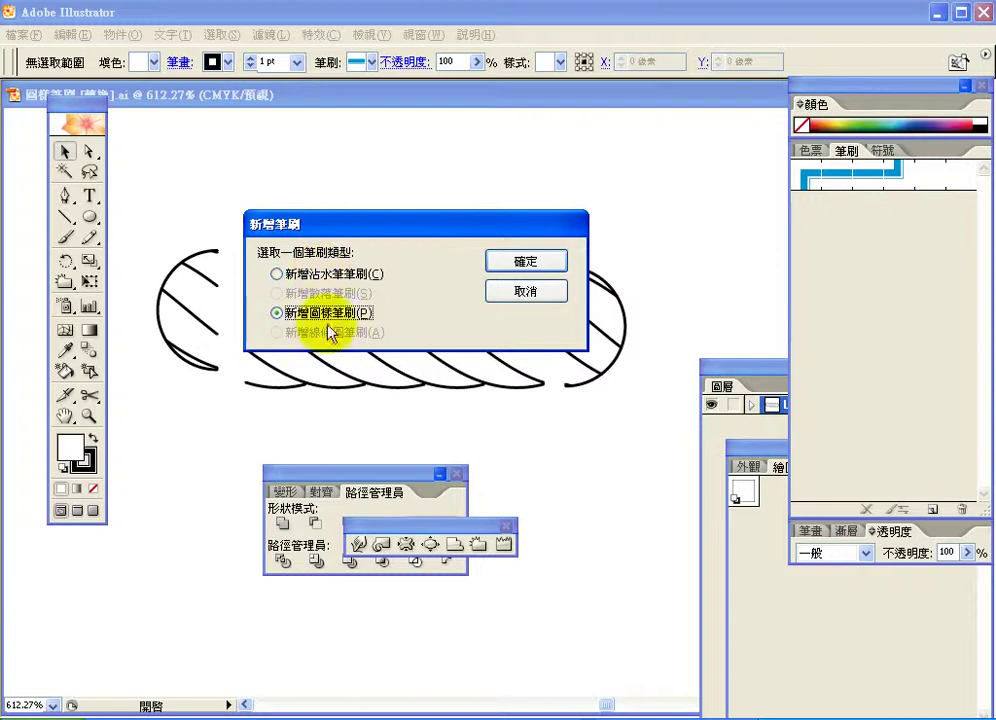
click(525, 262)
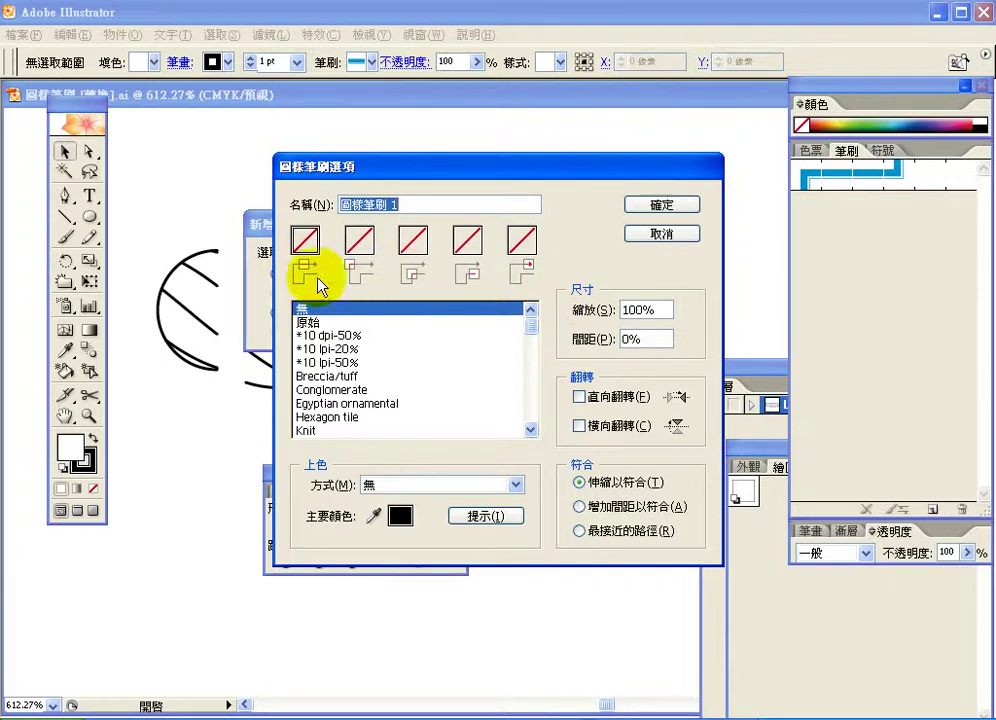
Assign the swatch 新增圖樣色票 6 to the pattern brush's side tile.
click(302, 248)
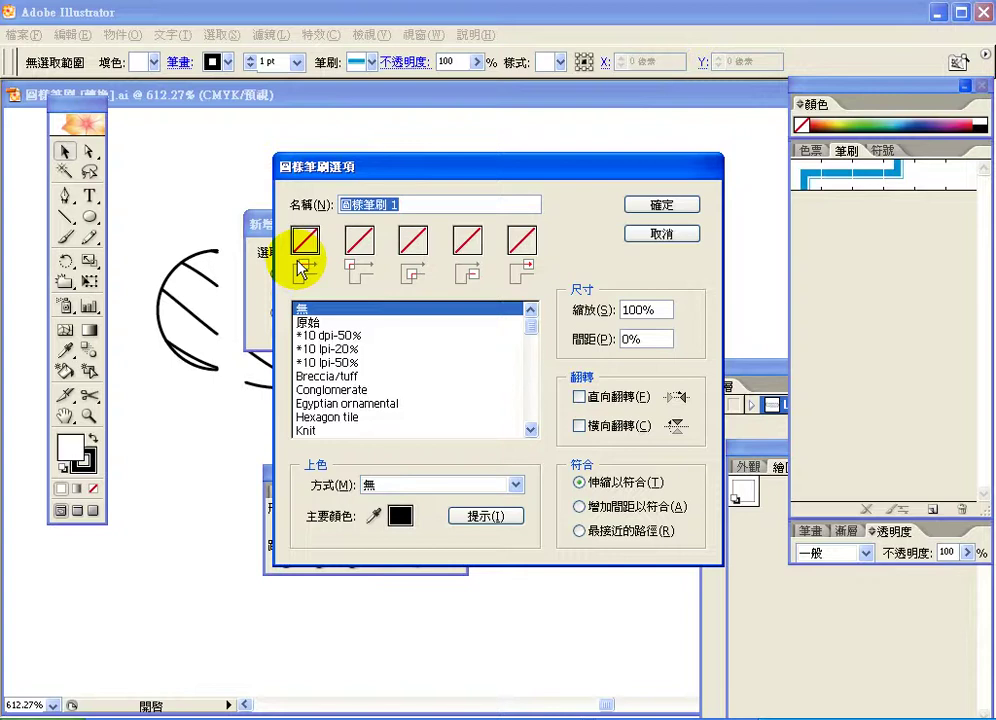
click(356, 270)
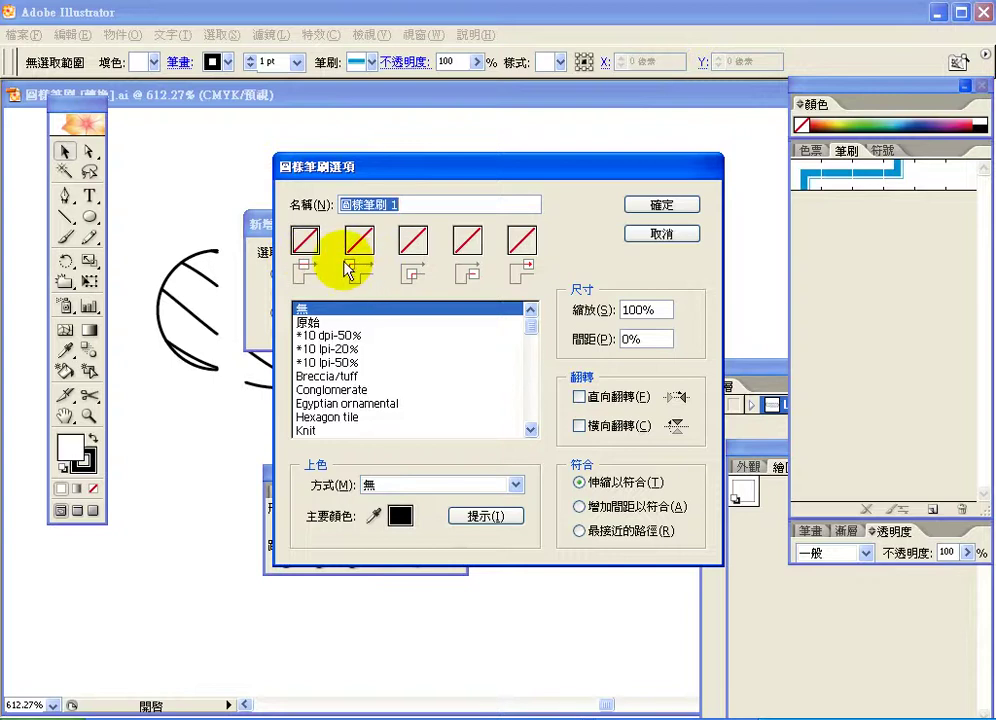
click(522, 245)
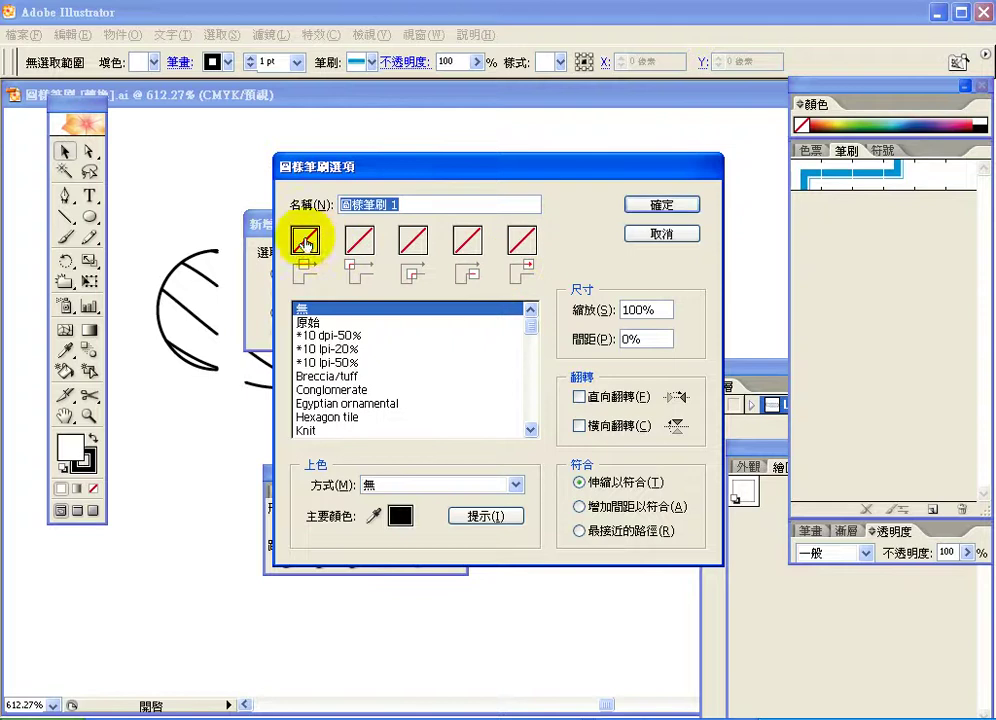
drag(529, 333, 533, 418)
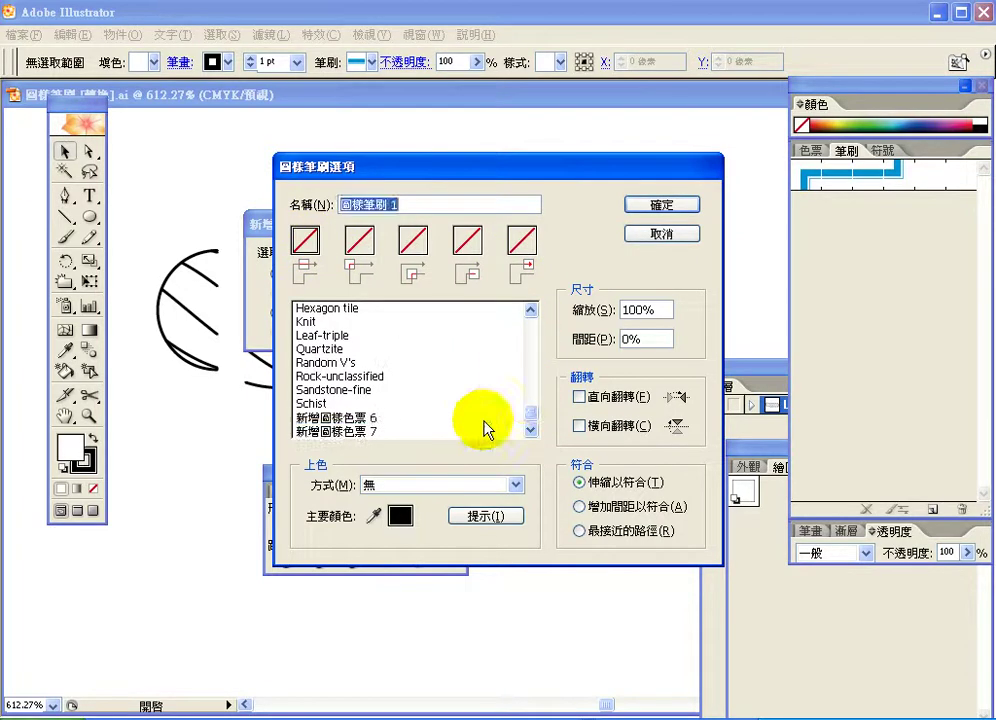
click(398, 418)
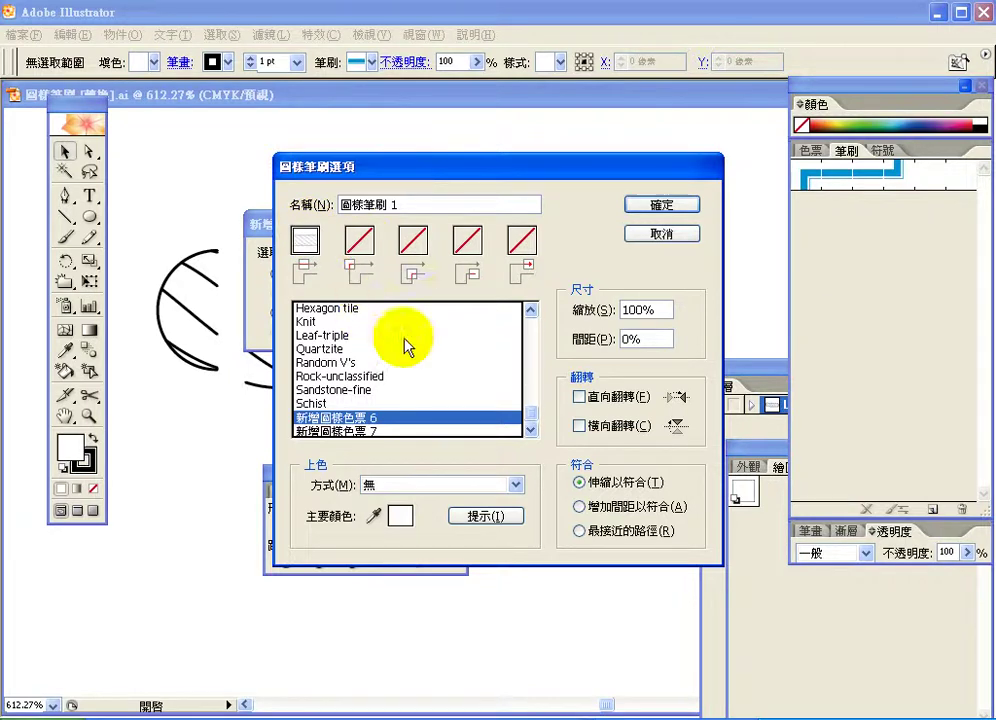
Assign the swatch 新增圖樣色票 7 to the pattern brush's start tile (起點拼貼).
click(467, 243)
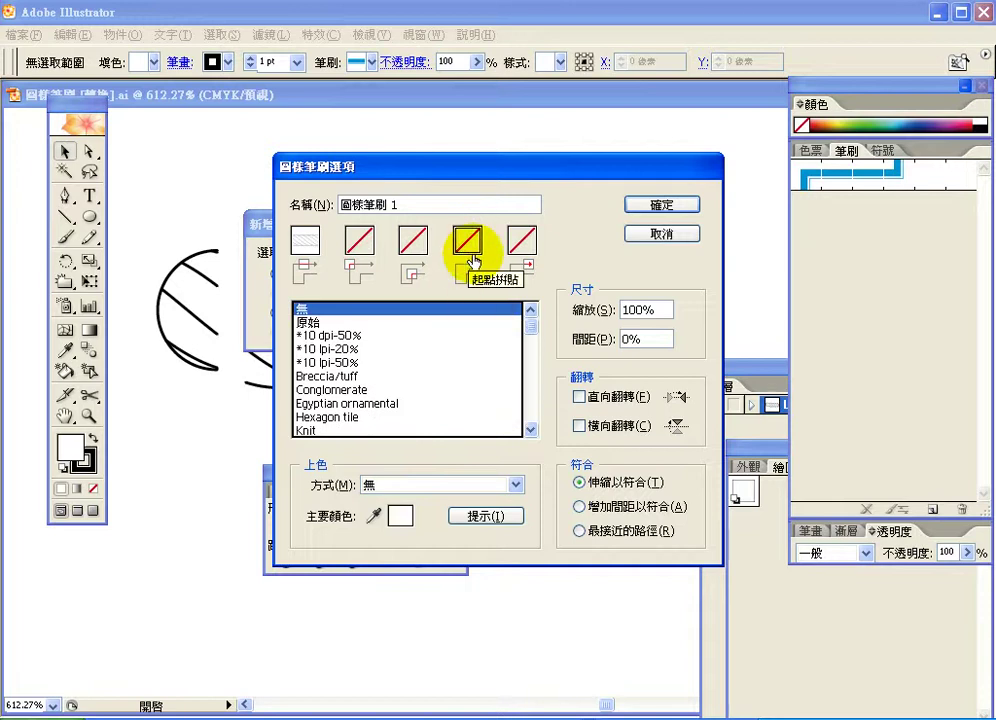
click(415, 245)
click(357, 245)
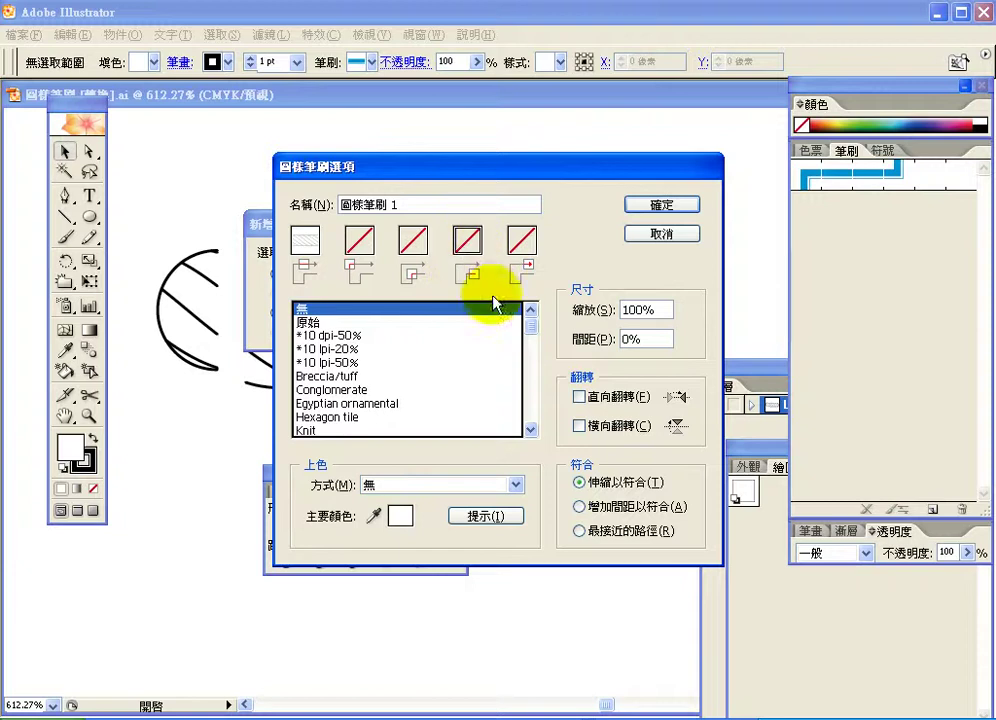
drag(533, 330, 529, 427)
click(378, 417)
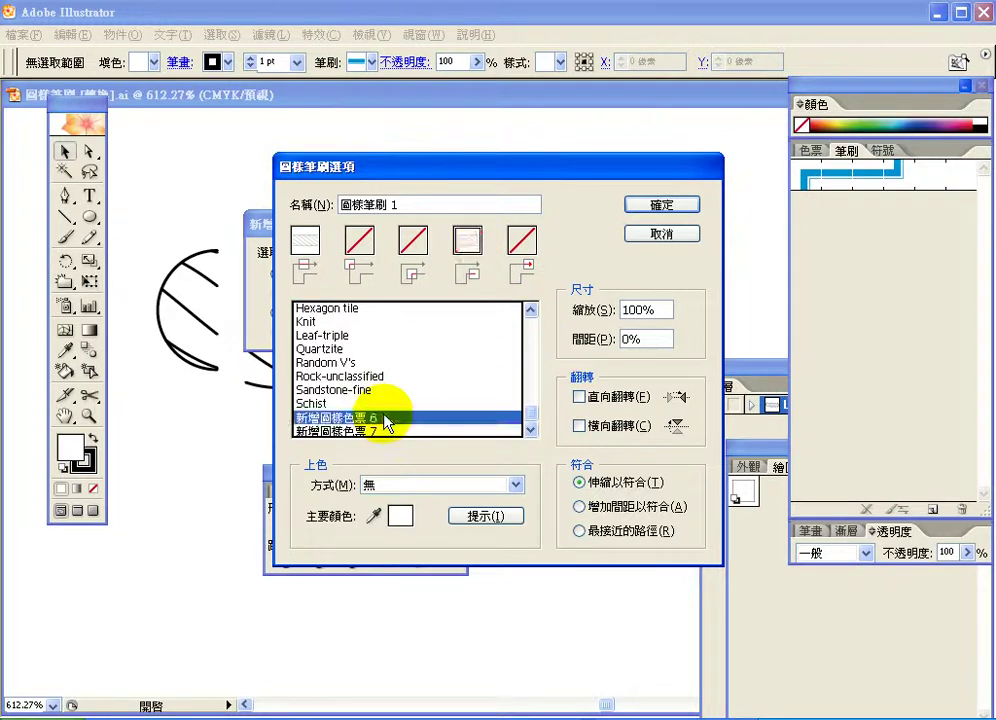
click(385, 431)
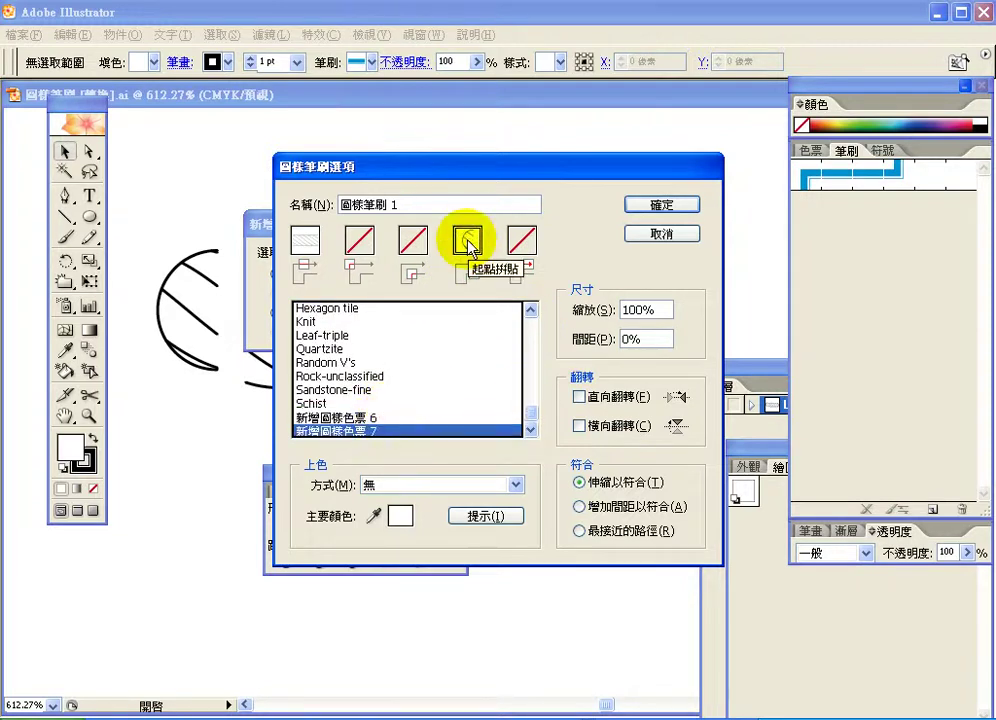
Assign 新增圖樣色票 7 to the end tile and create the pattern brush with the 直向翻轉 flip option on.
click(522, 242)
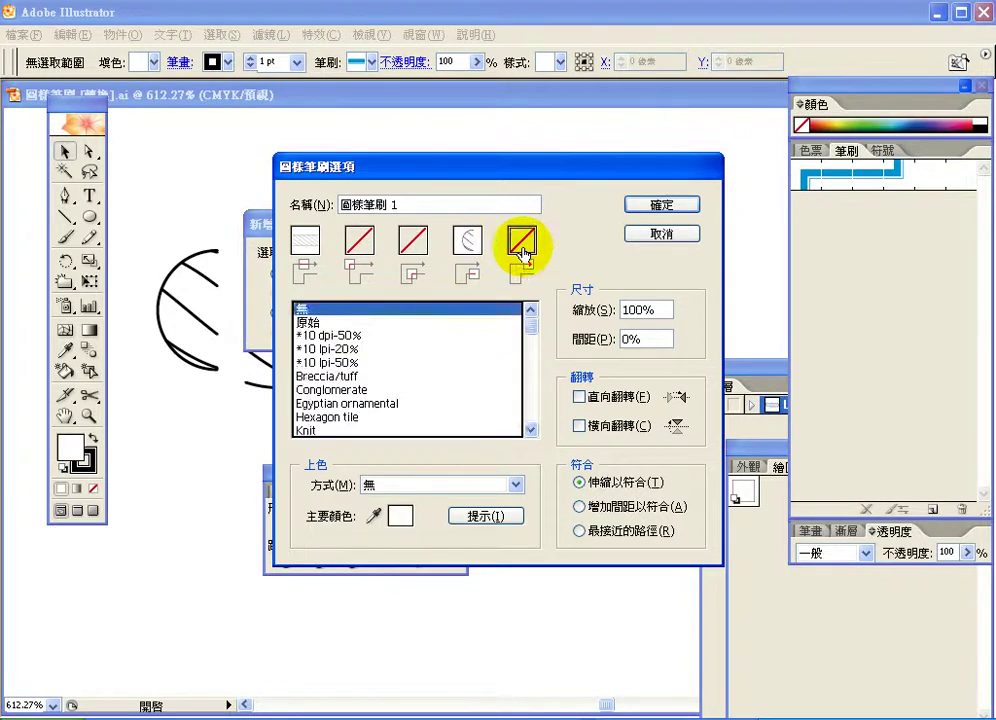
drag(534, 329, 533, 425)
click(390, 432)
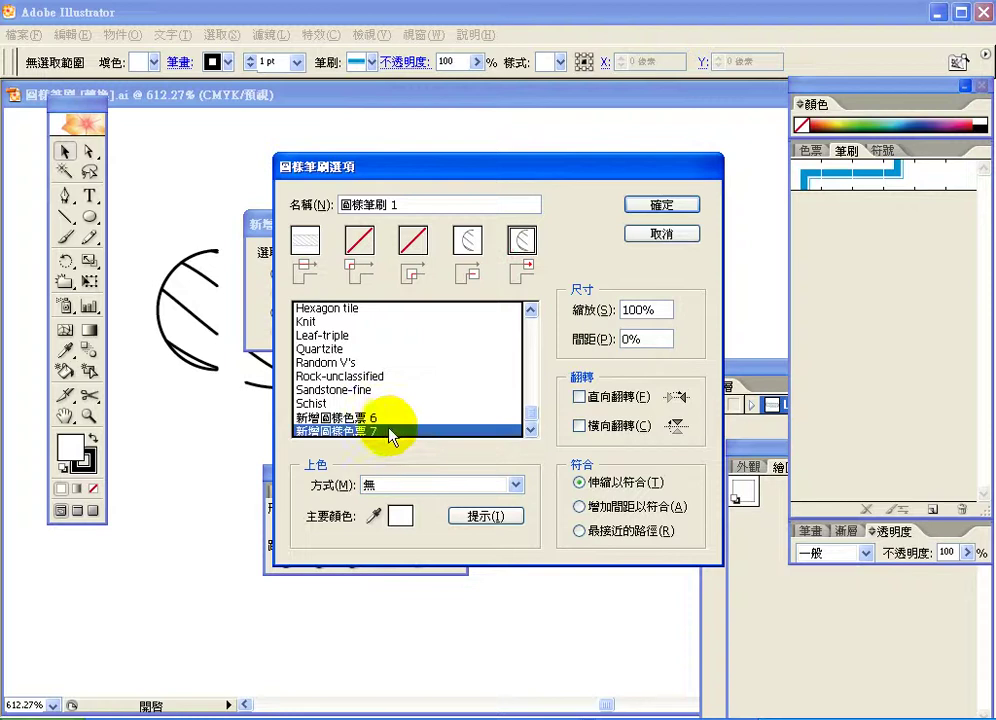
click(579, 399)
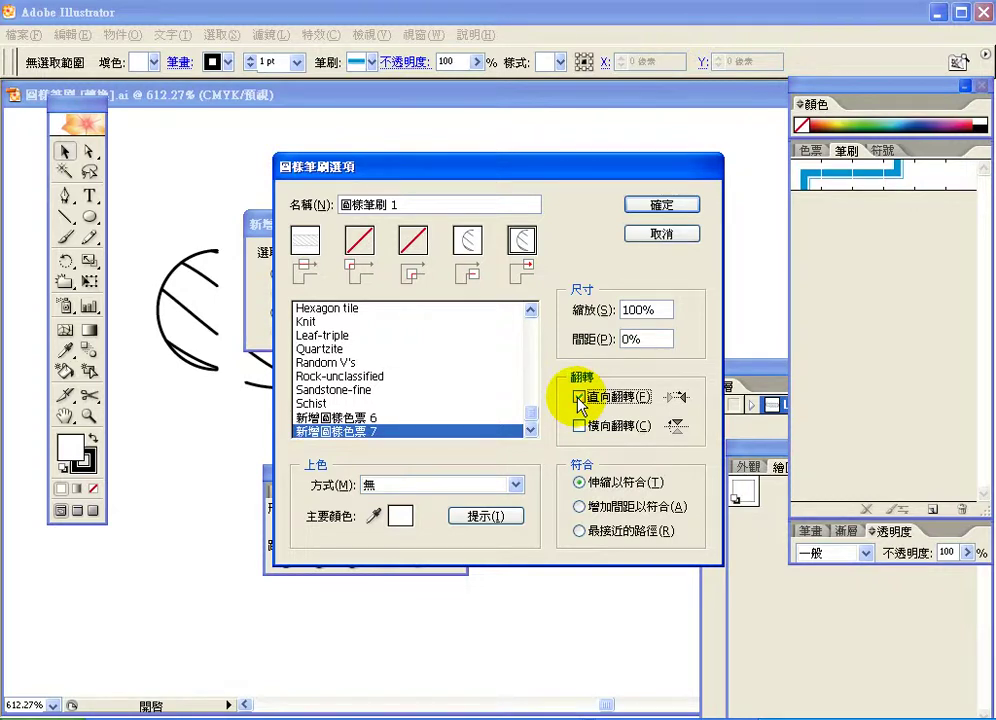
click(651, 208)
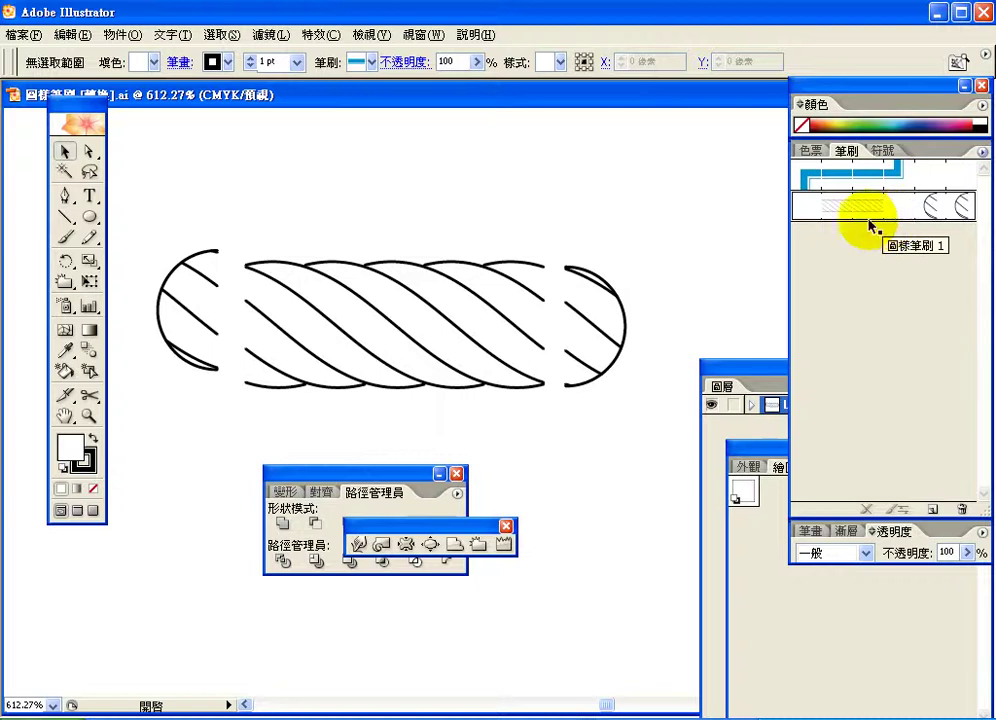
Paint a roughly horizontal test stroke above the rope pieces with the Paintbrush and the new rope pattern brush.
click(65, 237)
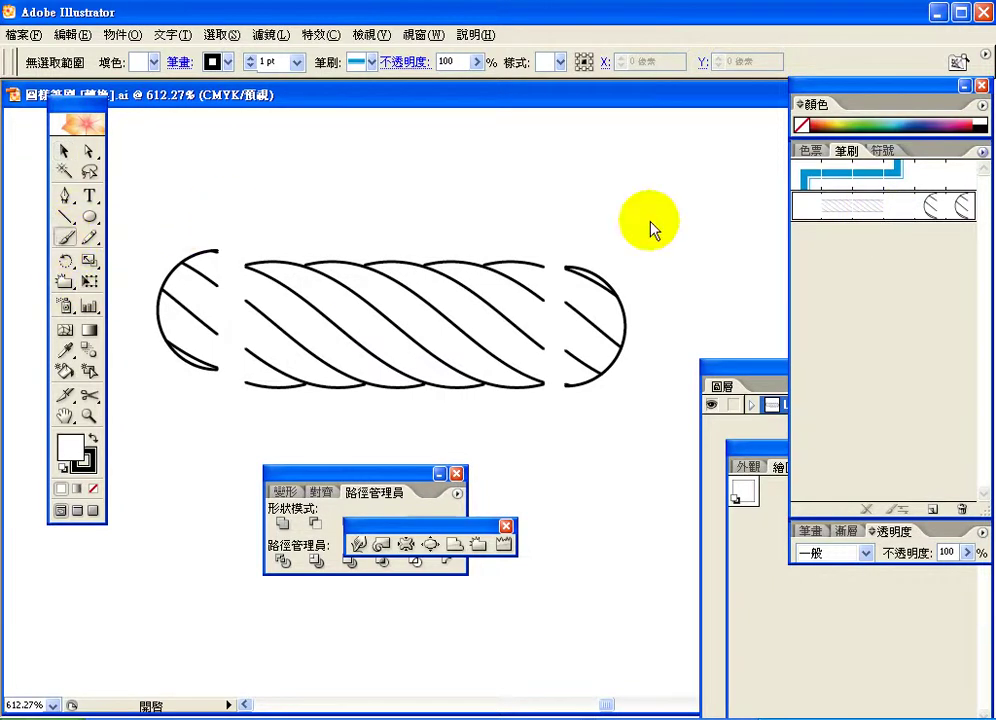
click(949, 205)
mouse_move(232, 201)
mouse_down()
mouse_move(355, 186)
mouse_move(557, 241)
mouse_move(675, 222)
mouse_up()
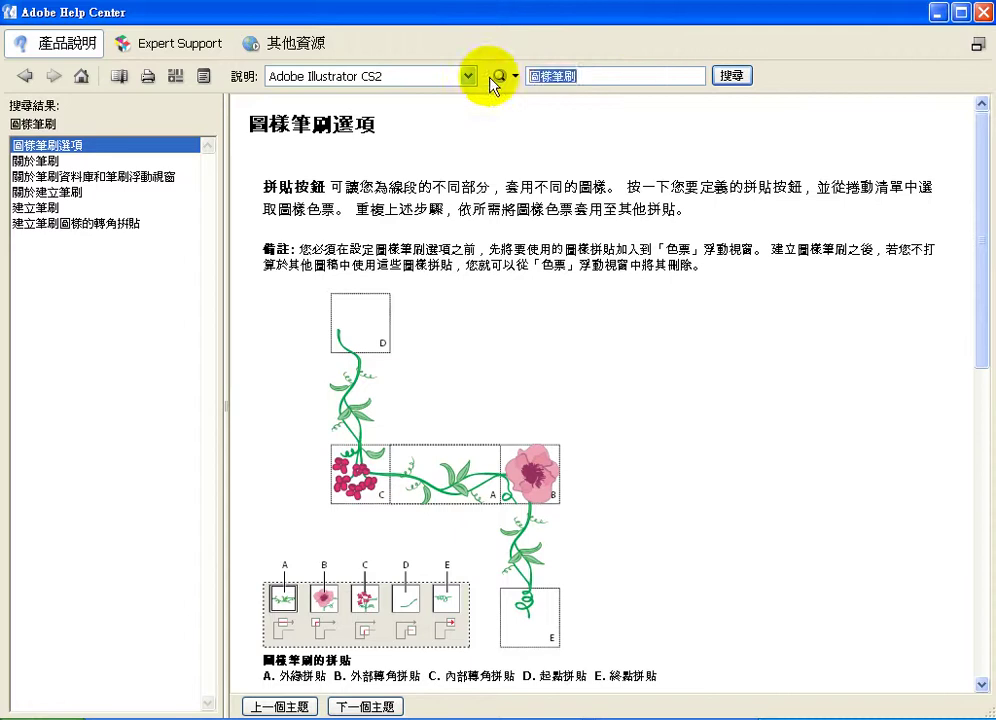
Read the 圖樣筆刷選項 topic in Adobe Help Center, covering tile types, scale, spacing, flip and fit options, and return to Illustrator.
click(498, 315)
scroll(498, 315, down, 4)
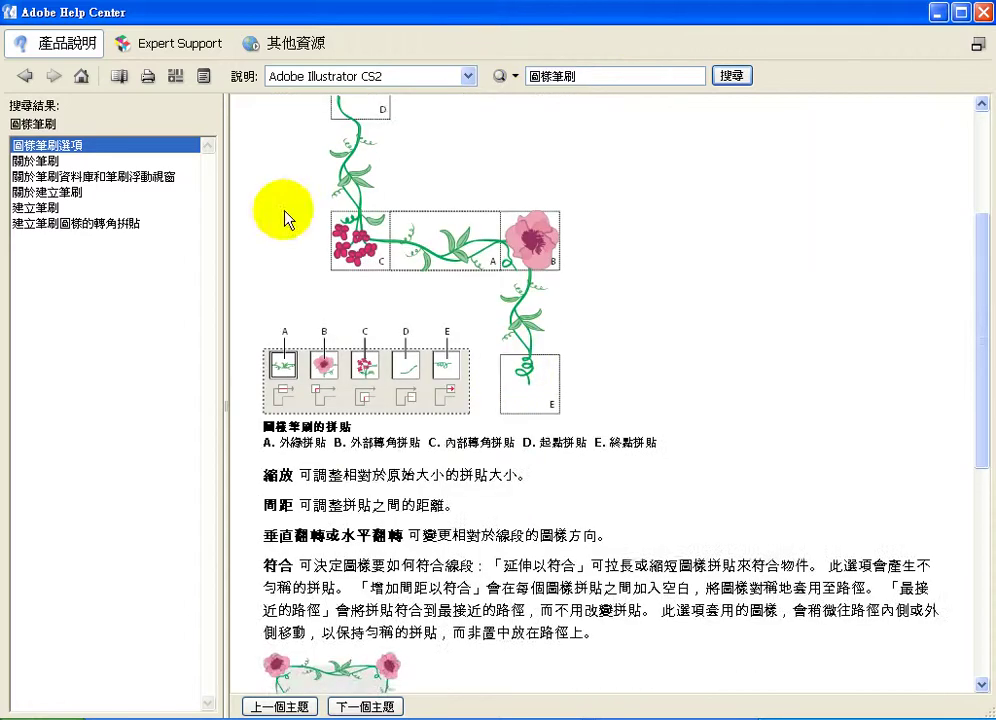
scroll(365, 186, up, 2)
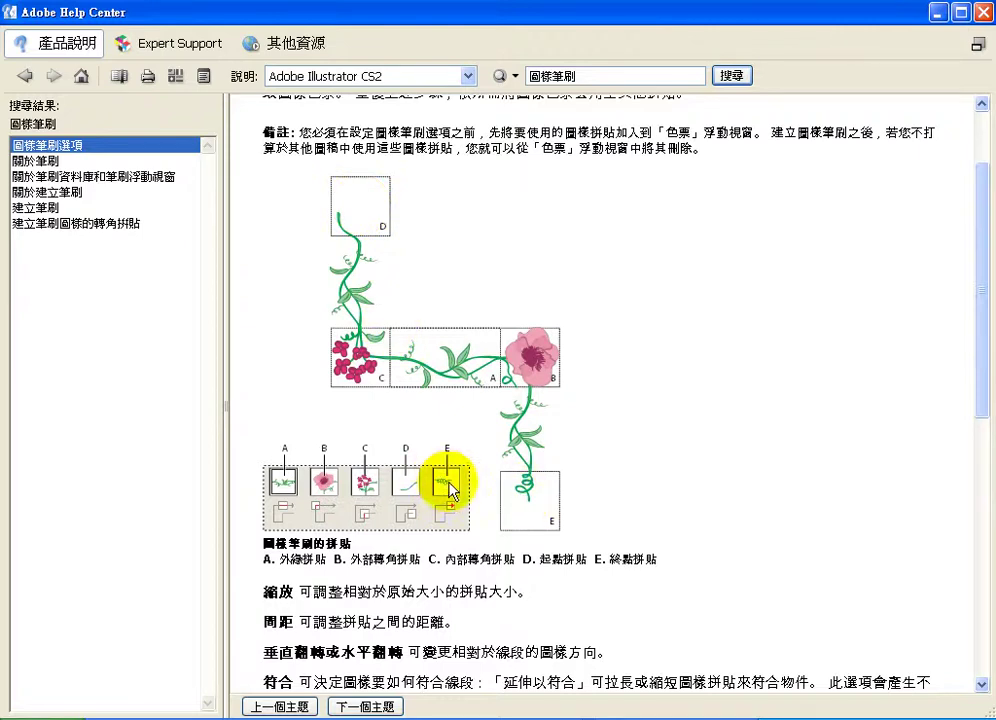
scroll(662, 557, down, 5)
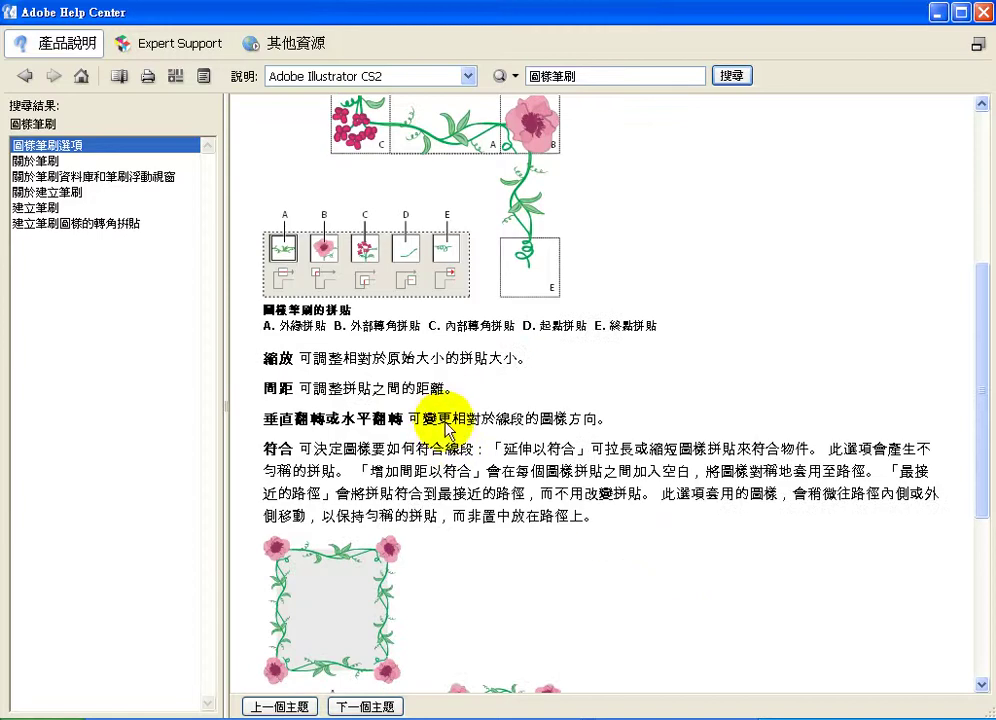
scroll(440, 510, down, 7)
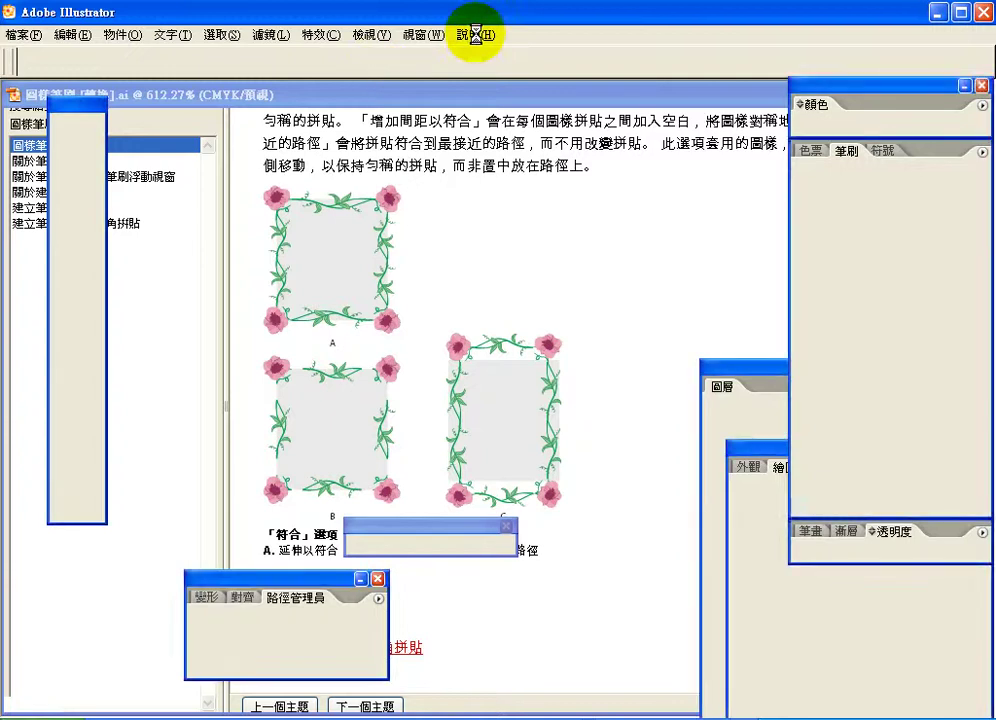
click(476, 35)
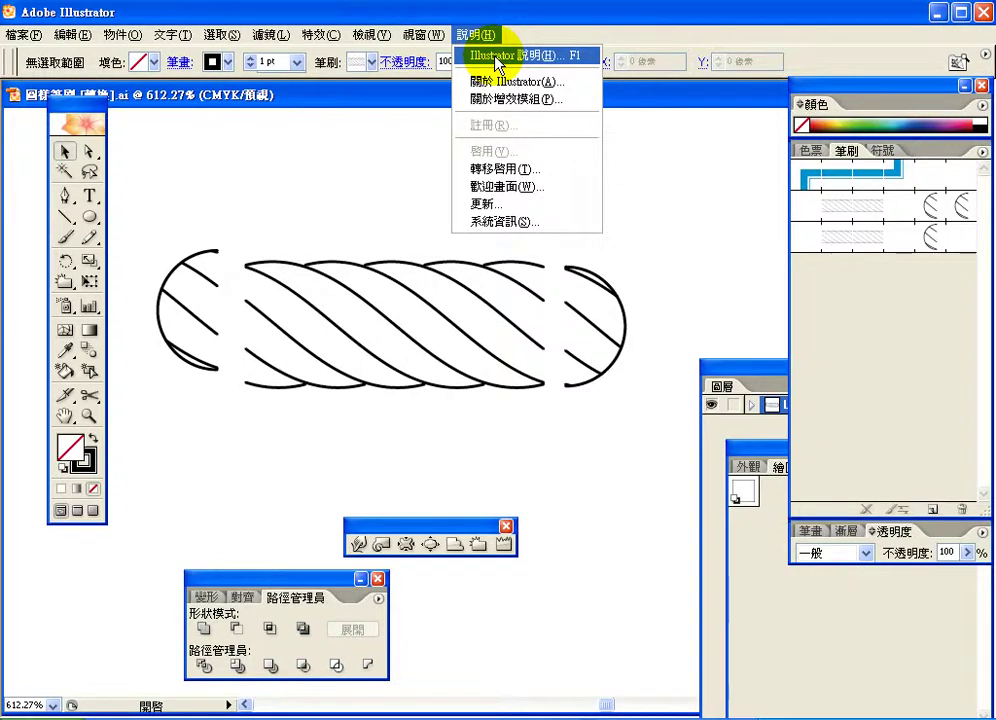
click(674, 227)
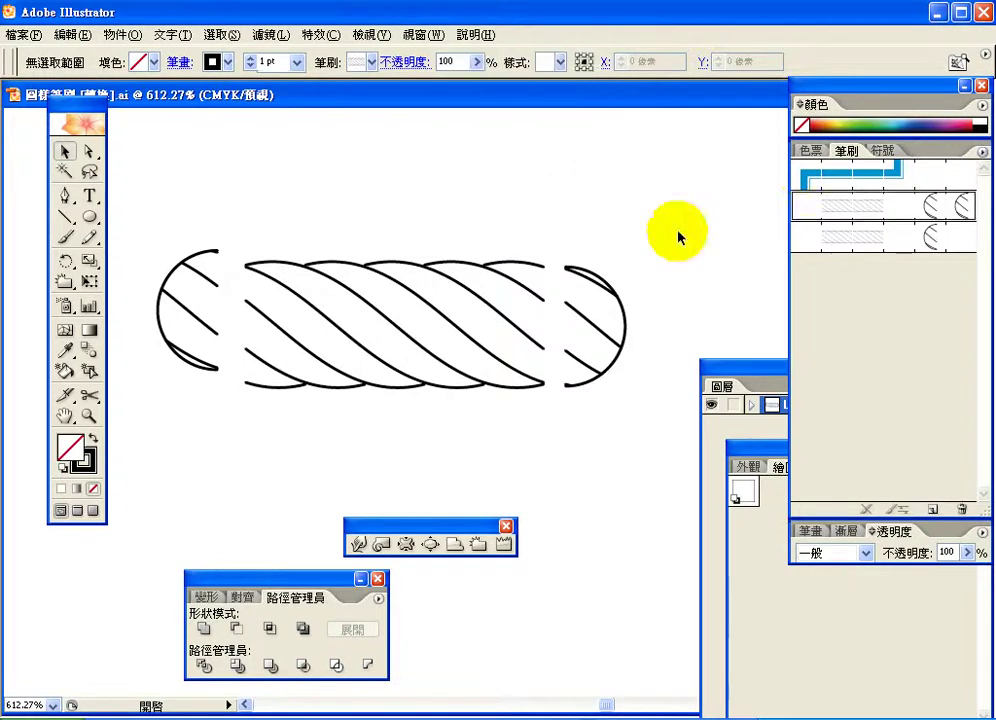
Look over the stored rope symbols and the document's swatches.
click(882, 151)
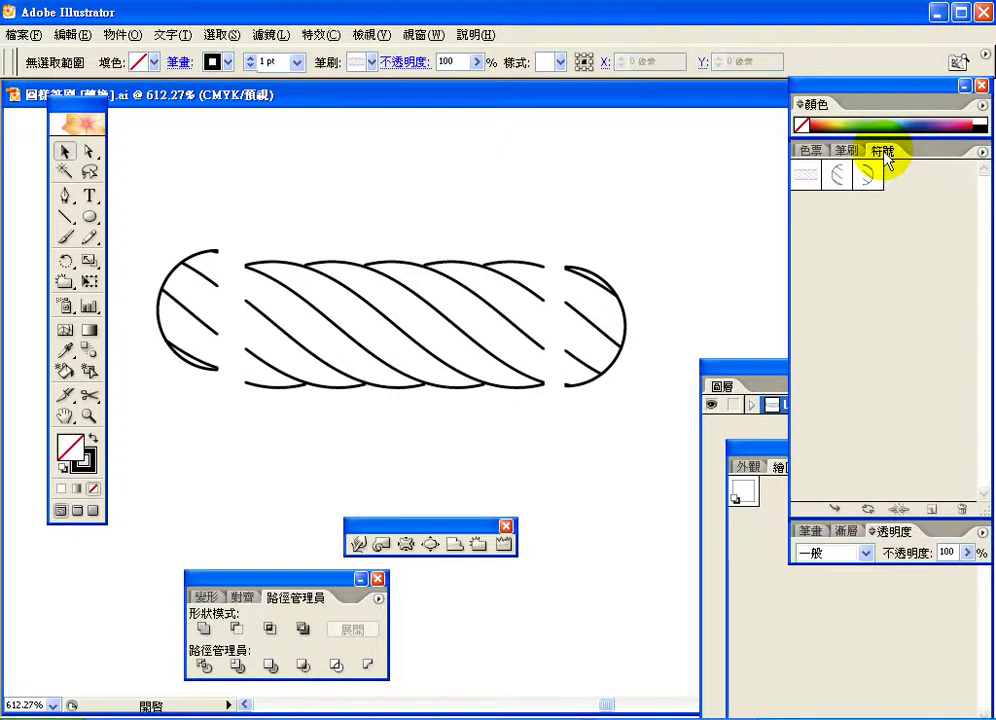
click(811, 153)
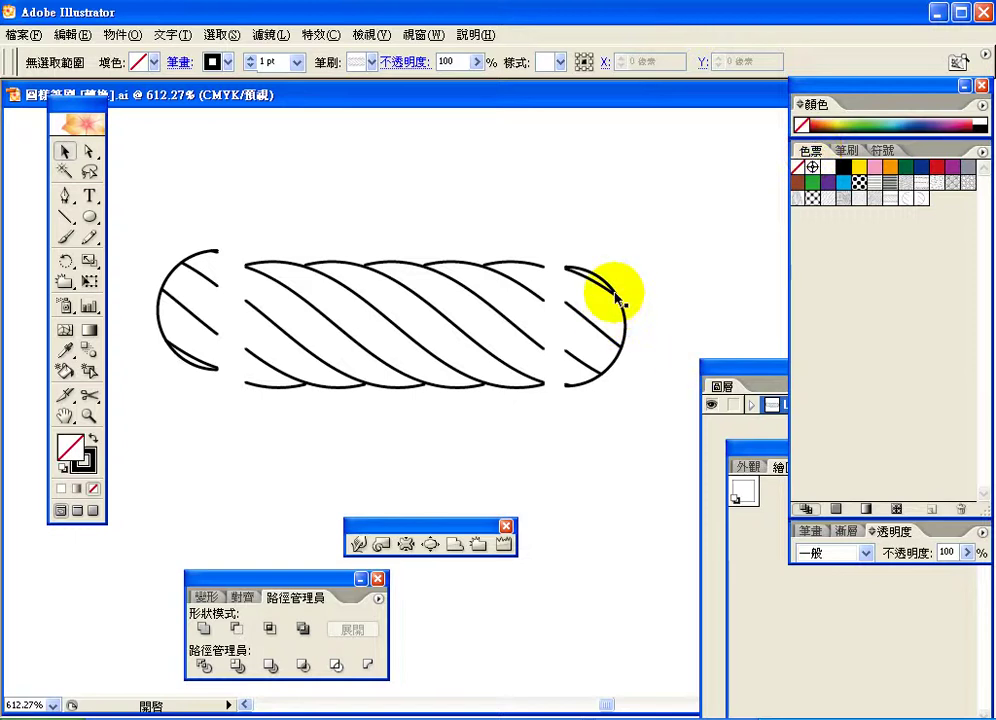
Move the right end cap up and away from the rope's middle section.
drag(616, 296, 693, 245)
Try the stored rope pattern swatches as the right end cap's fill and undo them.
click(906, 200)
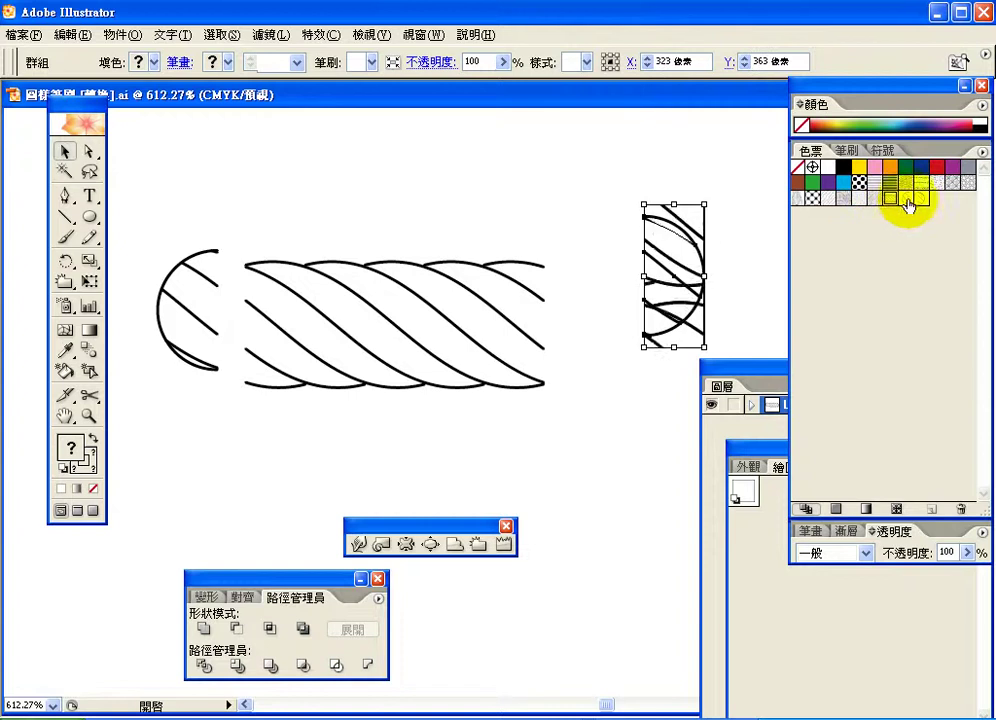
click(921, 199)
click(906, 199)
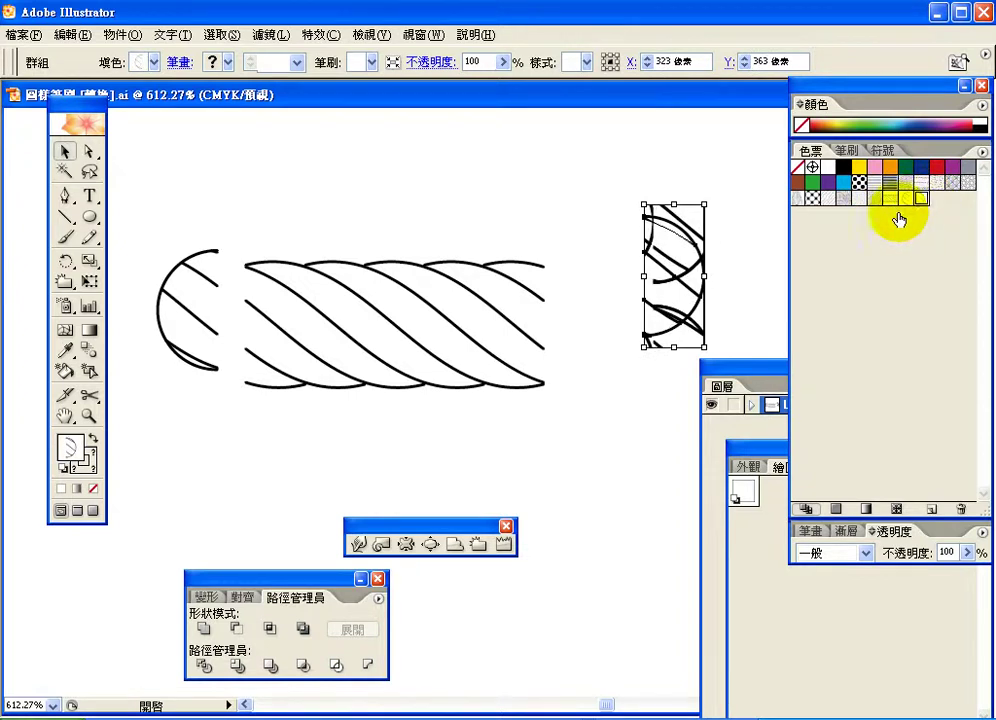
click(68, 34)
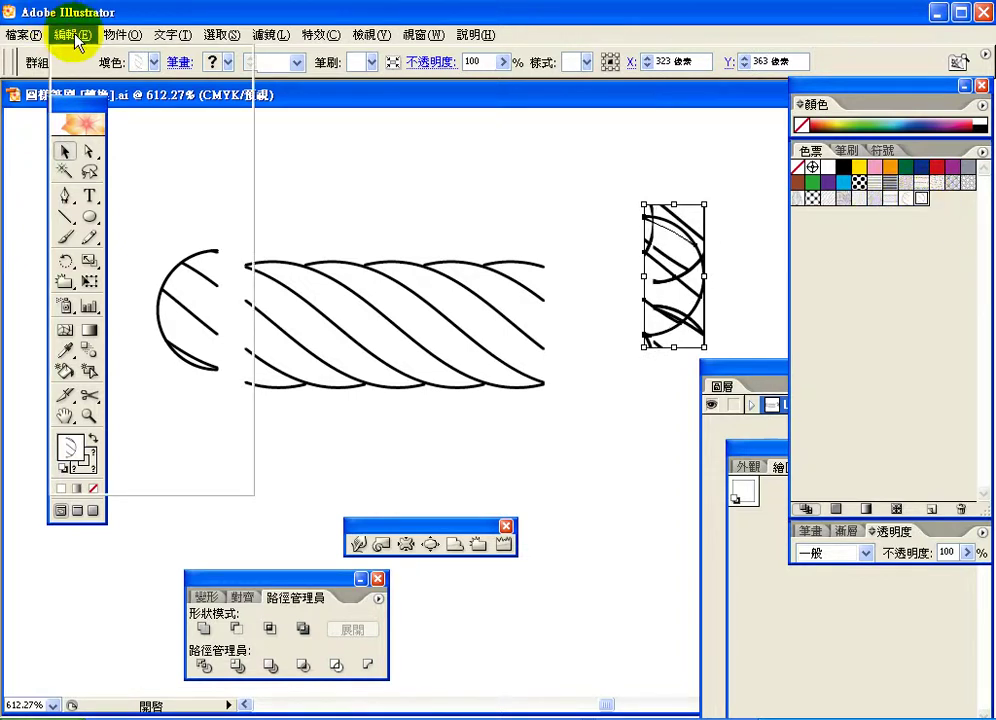
click(72, 50)
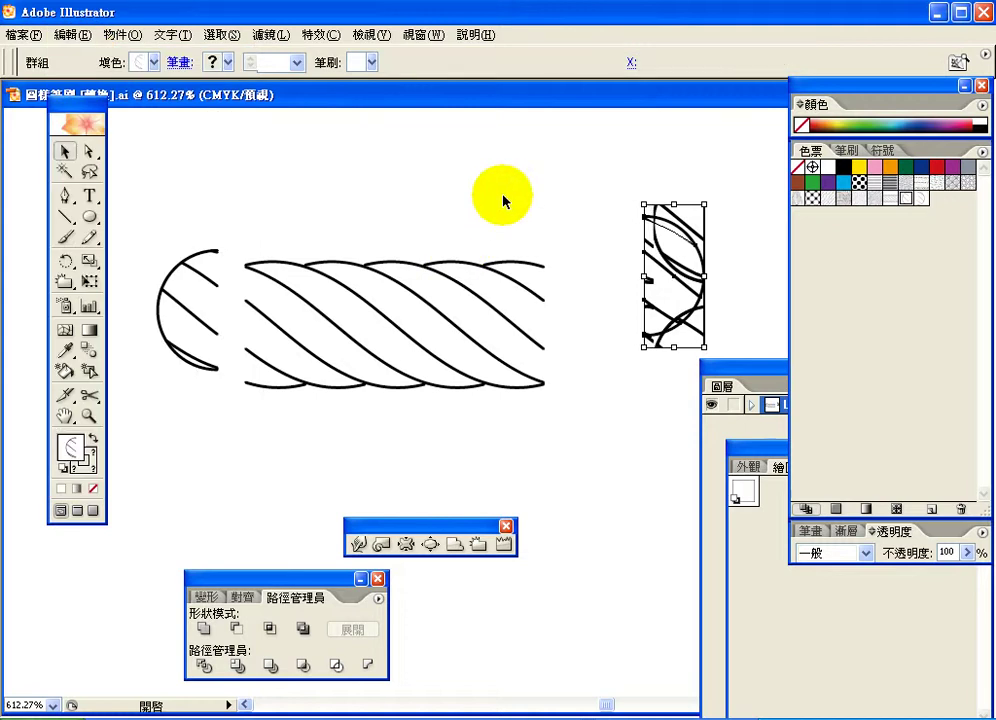
click(618, 367)
click(66, 35)
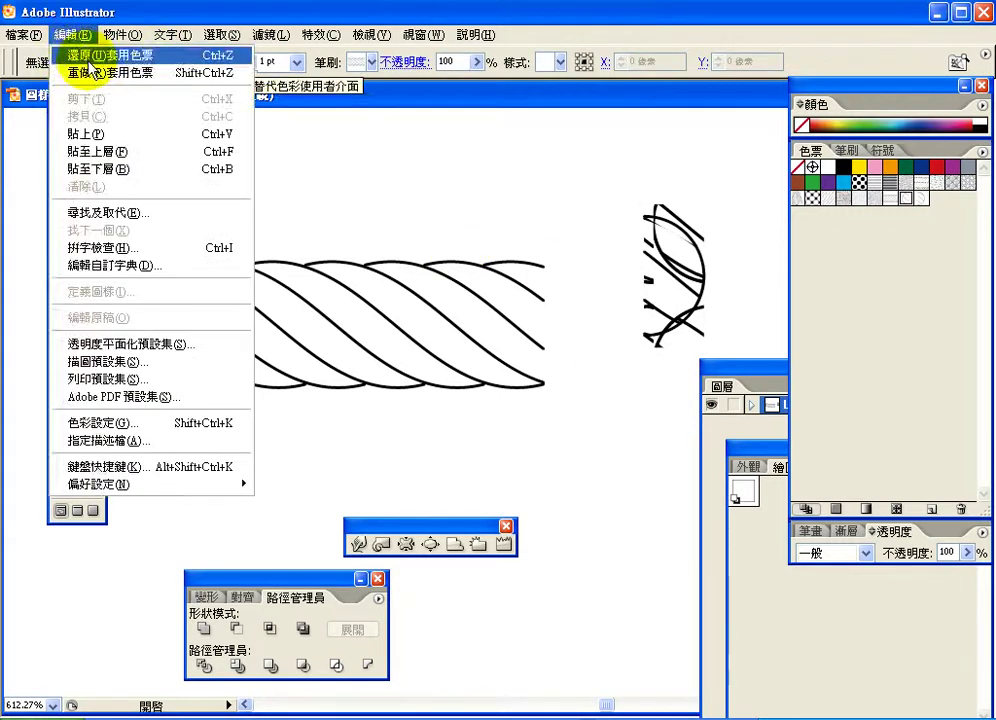
click(86, 57)
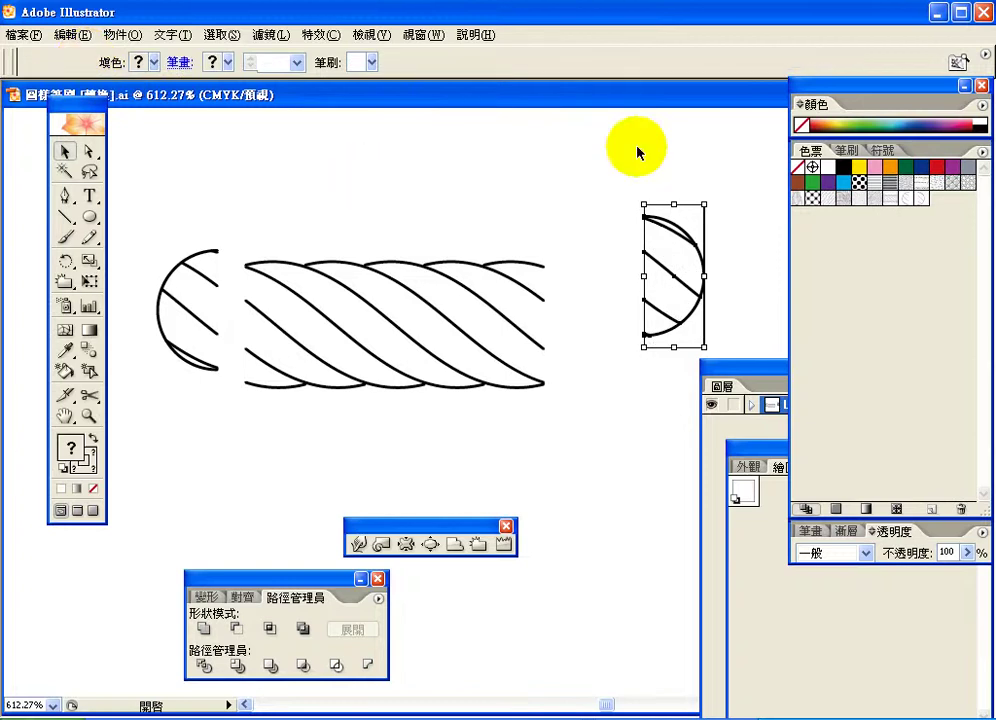
click(640, 151)
Start a new pattern brush and assign 新增圖樣色票 6 to its side tile.
click(846, 150)
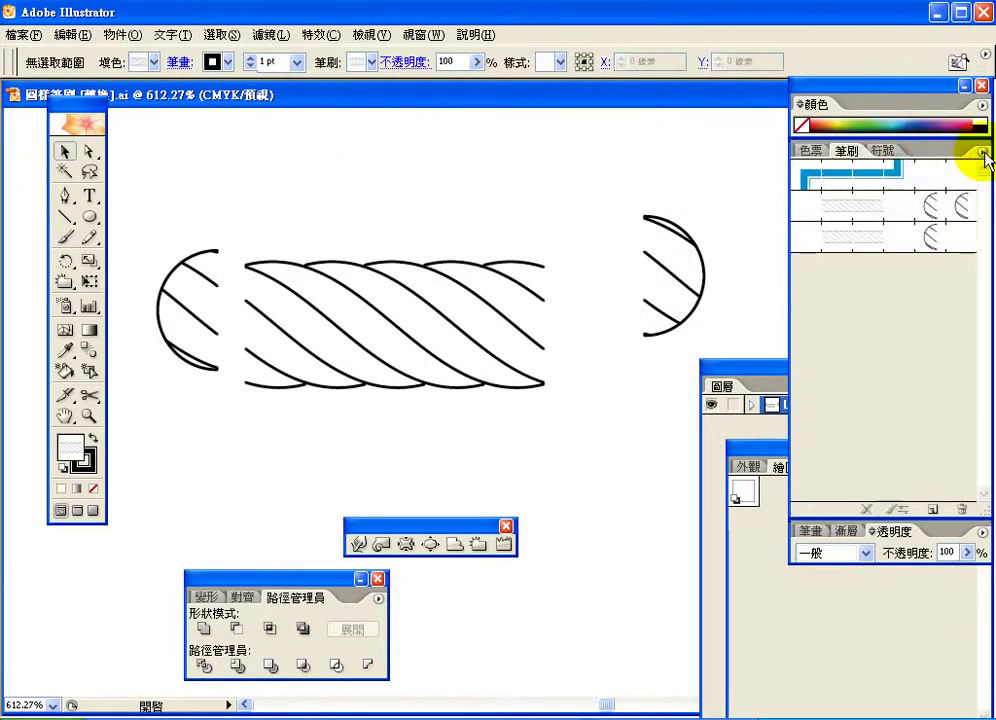
click(982, 152)
key(Return)
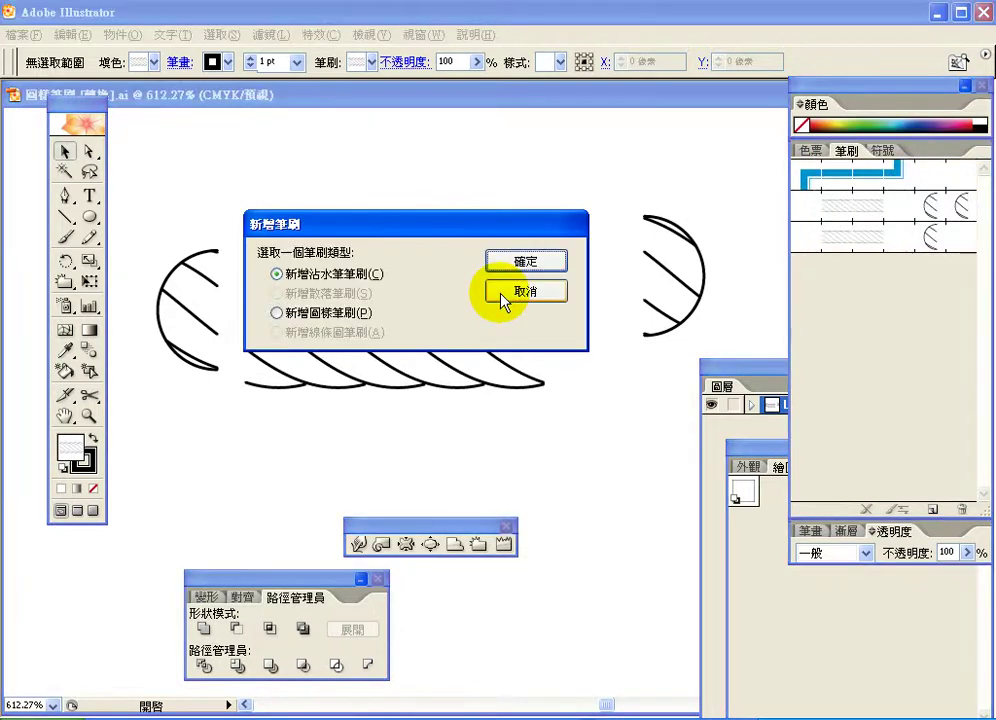
click(327, 314)
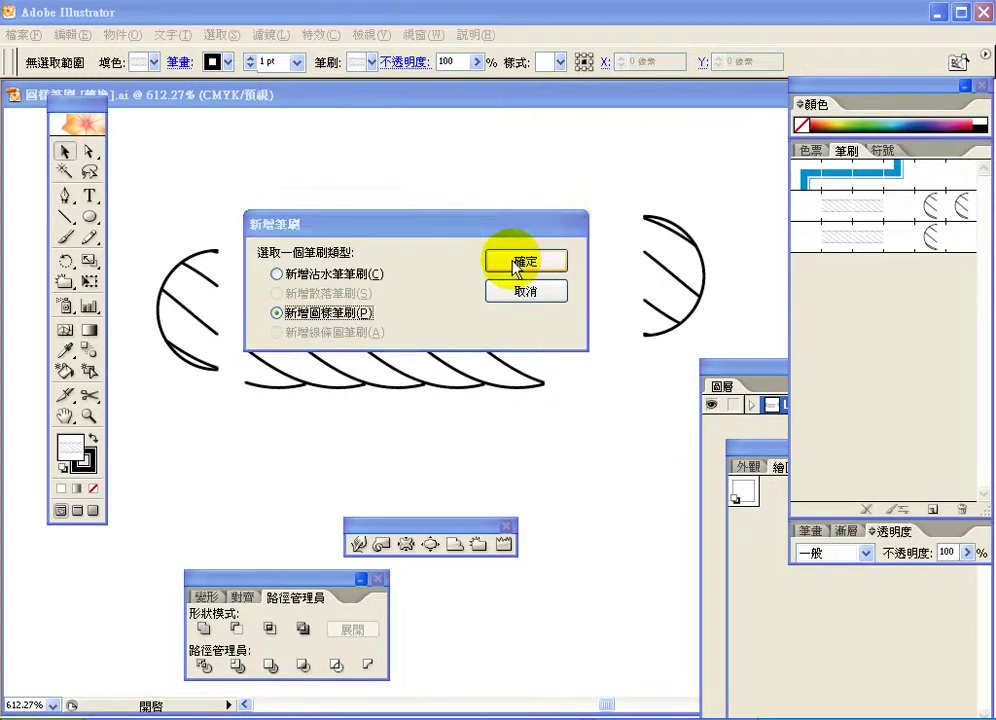
click(524, 261)
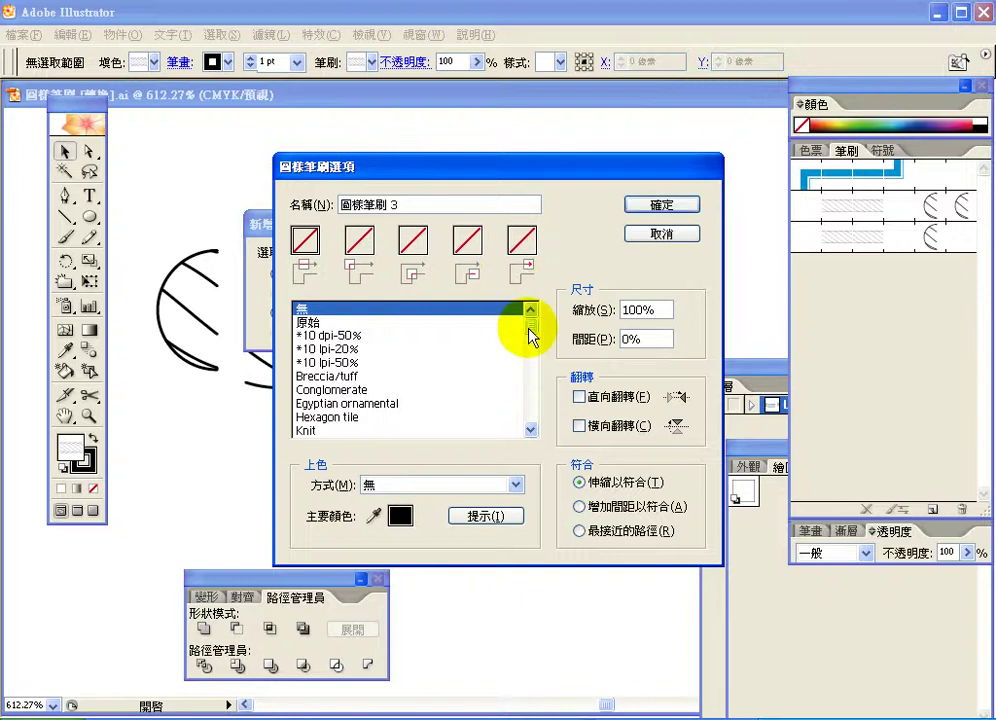
drag(529, 330, 529, 427)
click(370, 404)
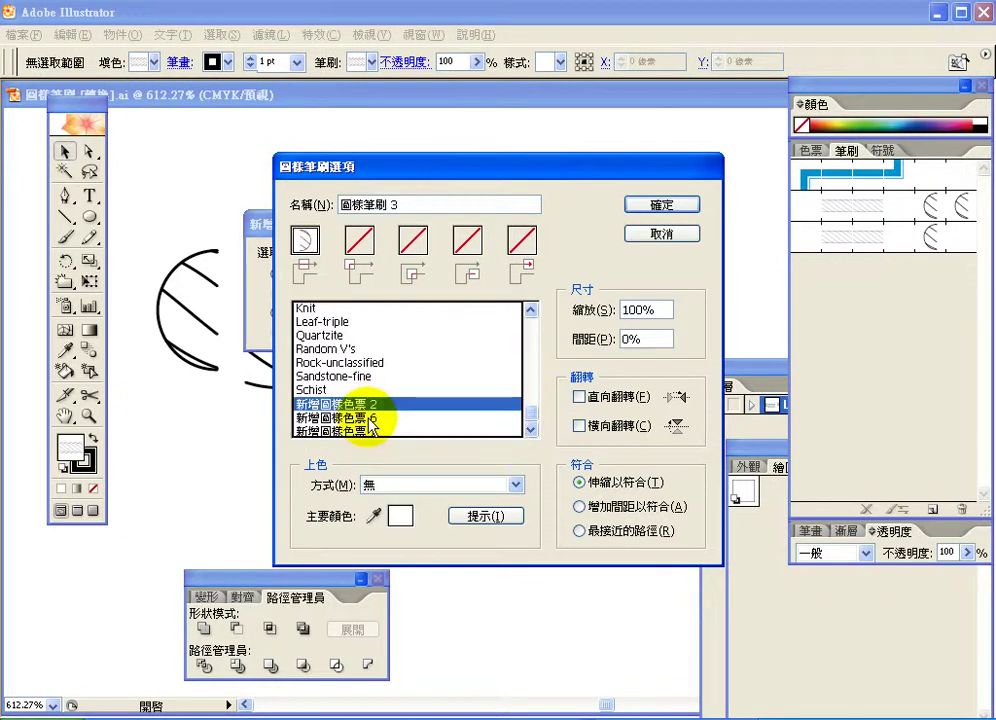
click(378, 417)
click(303, 241)
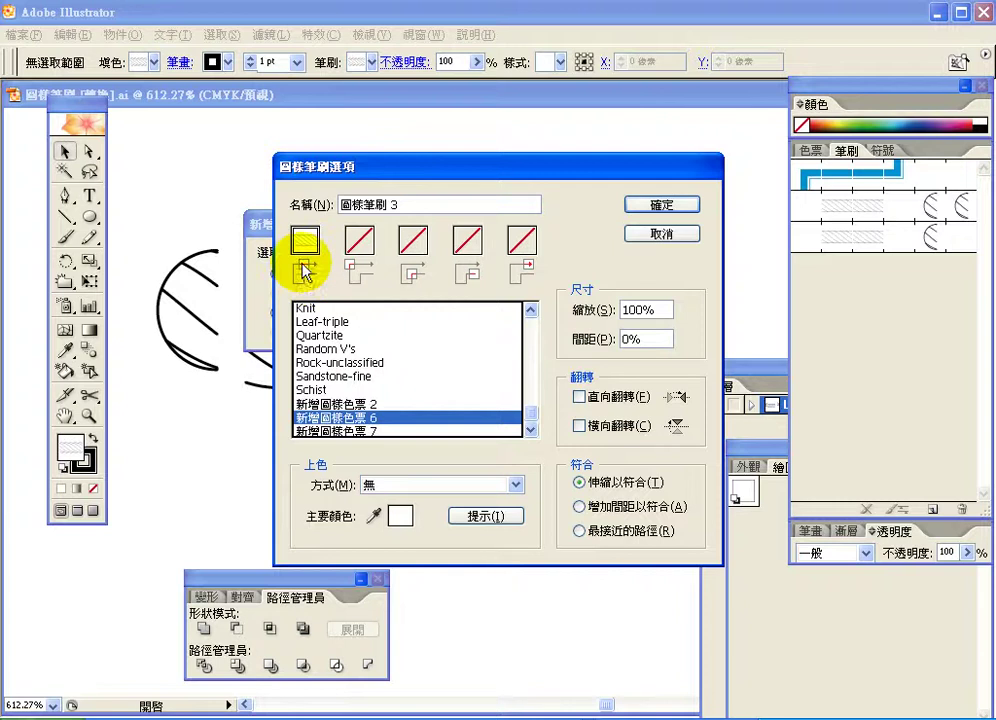
Assign 新增圖樣色票 7 to the start tile and 新增圖樣色票 2 to the end tile, and create the brush.
click(466, 241)
drag(527, 329, 527, 422)
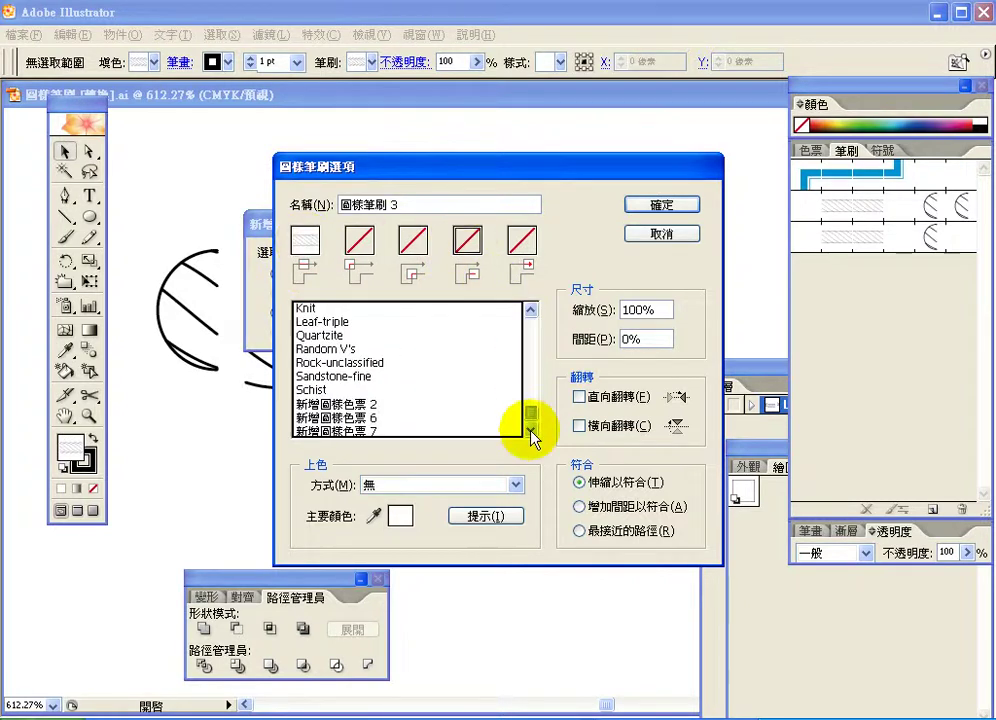
click(398, 432)
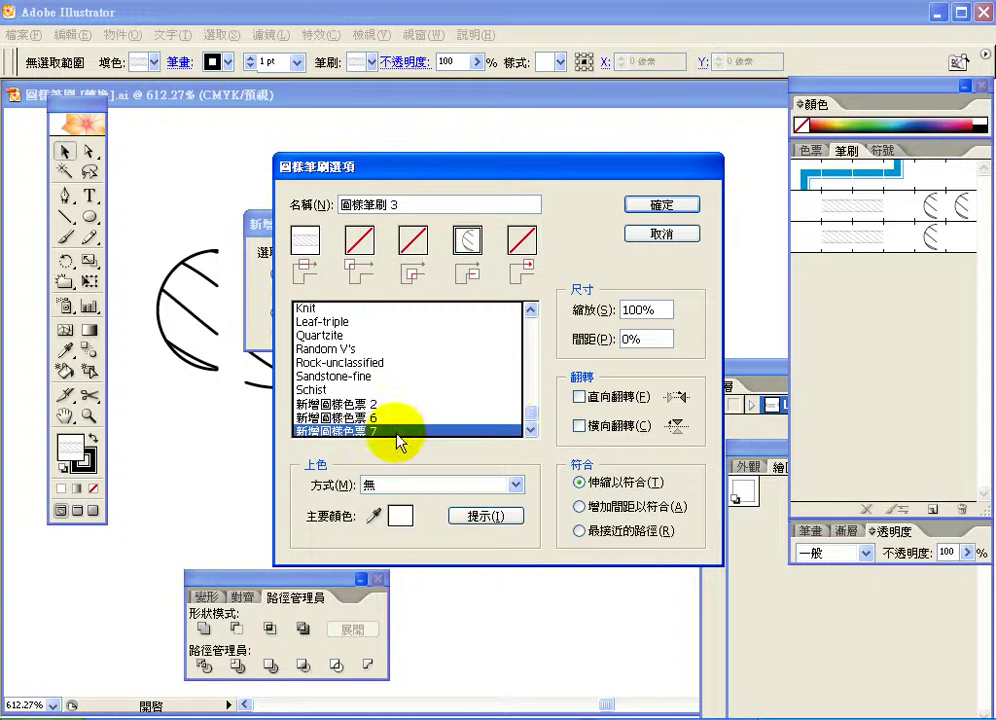
click(521, 238)
drag(531, 333, 530, 432)
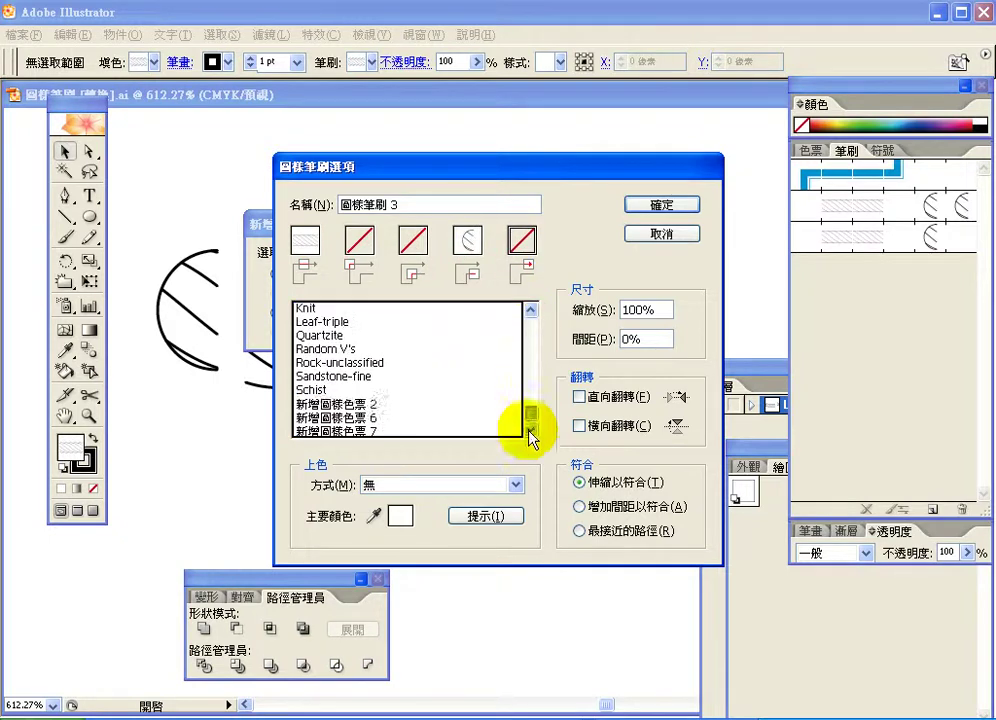
click(418, 403)
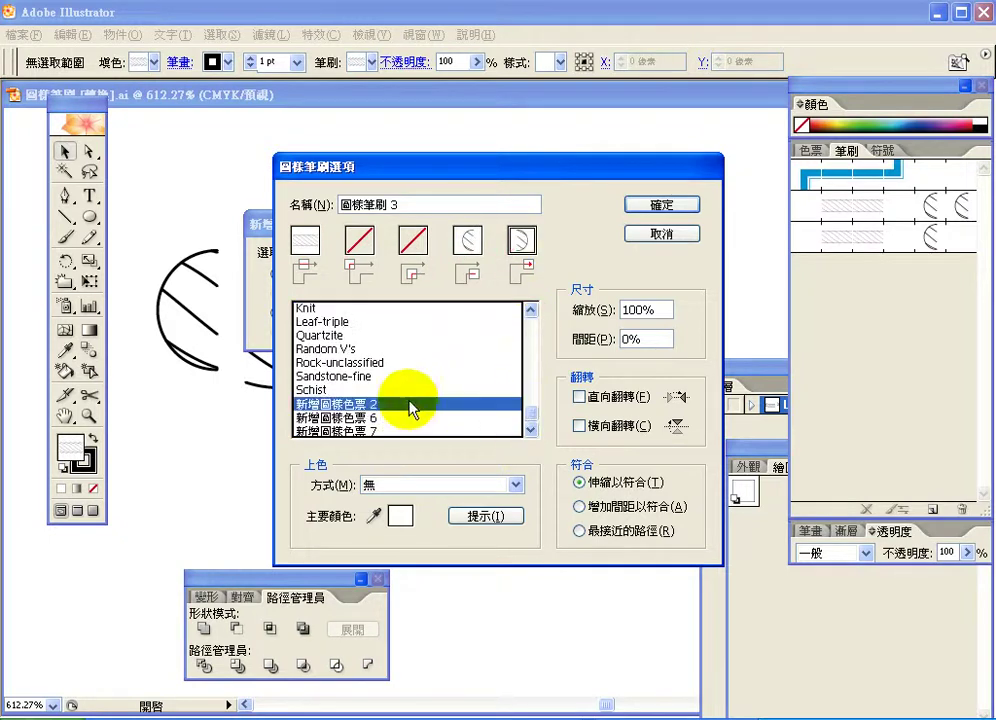
click(650, 208)
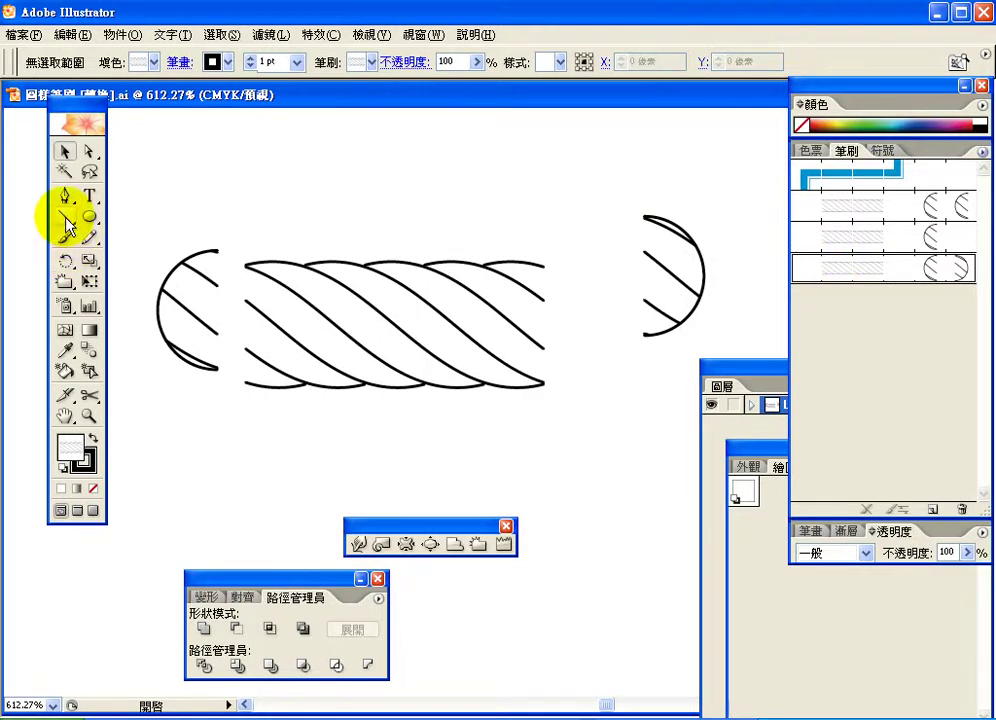
Draw a tall ellipse centred at about X 115, Y 382 pixels, beside the rope pieces, and set its fill to none.
click(90, 216)
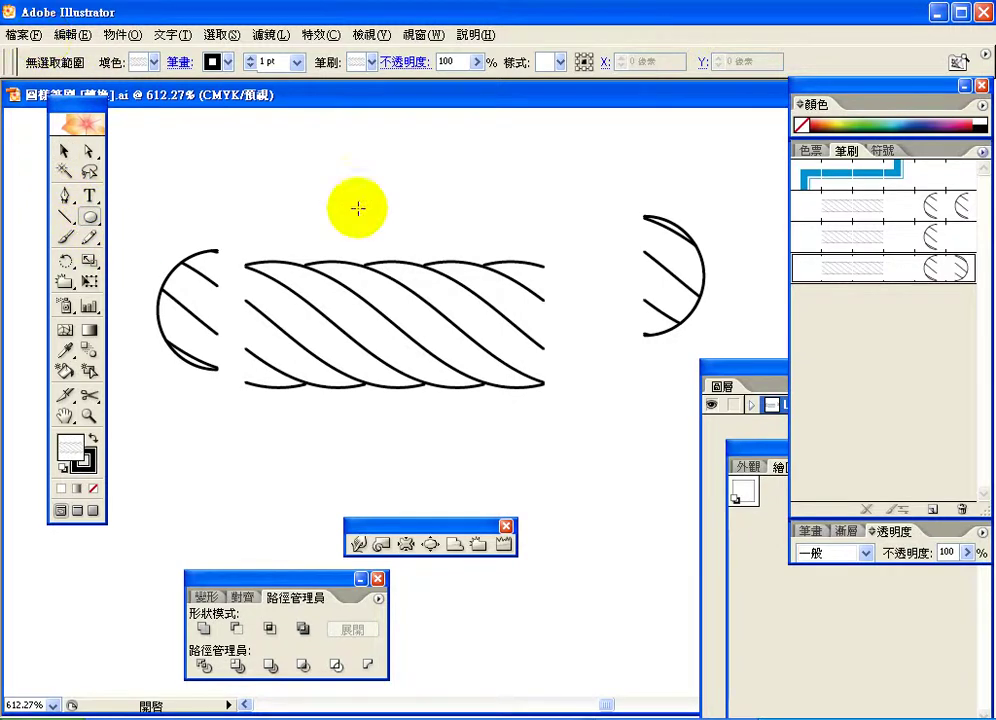
double_click(65, 416)
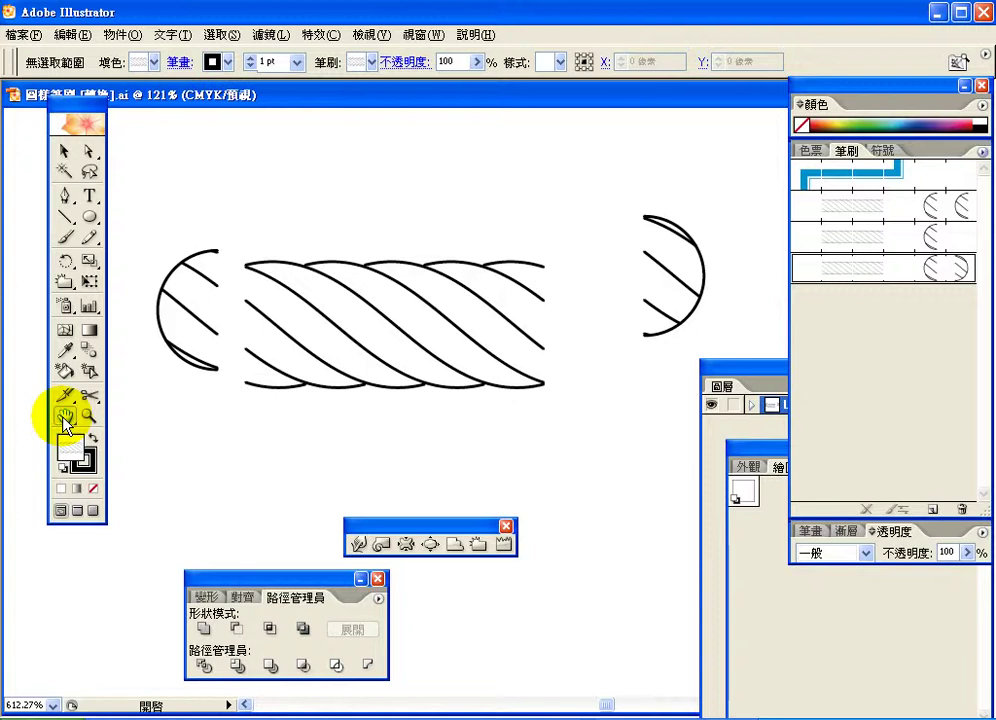
click(91, 219)
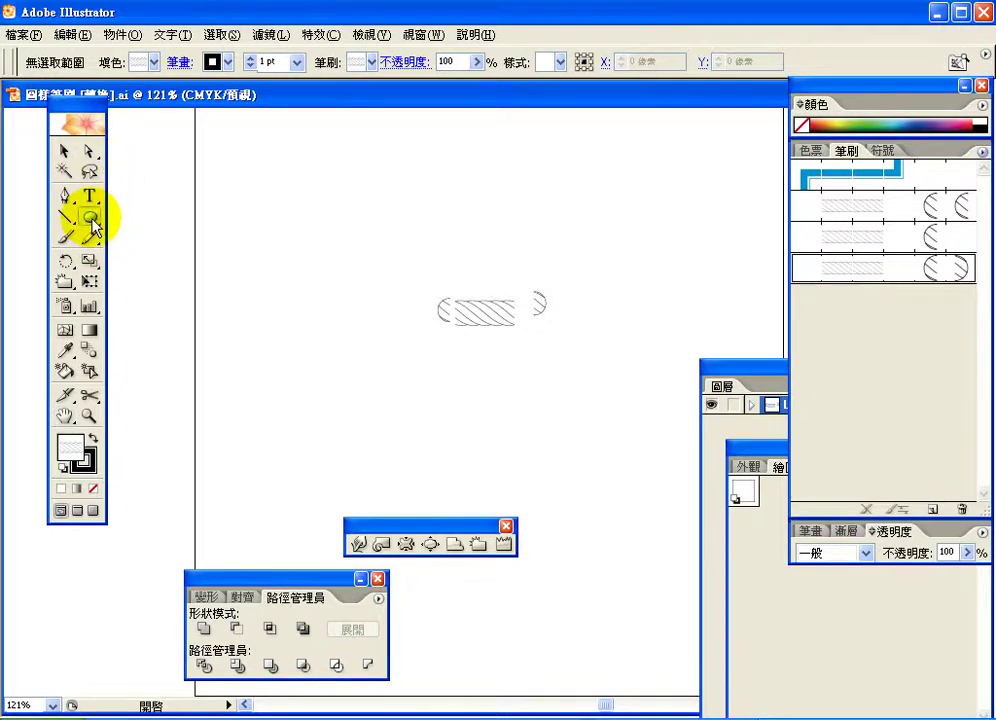
mouse_move(224, 195)
mouse_down()
mouse_move(247, 245)
mouse_move(357, 328)
mouse_move(362, 362)
mouse_up()
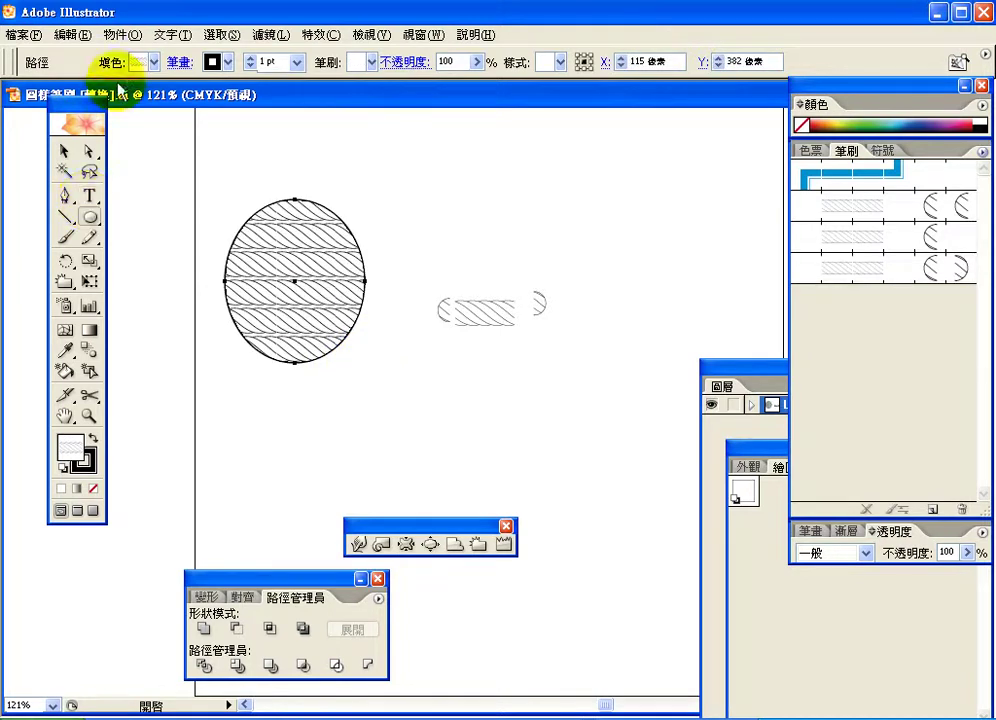
click(143, 62)
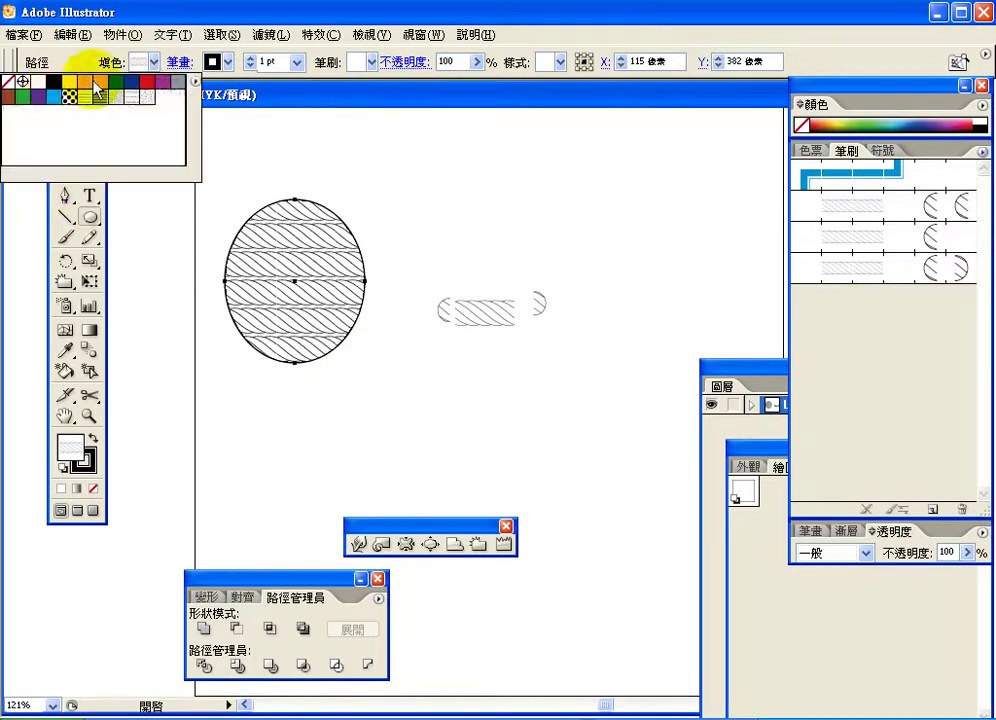
click(9, 86)
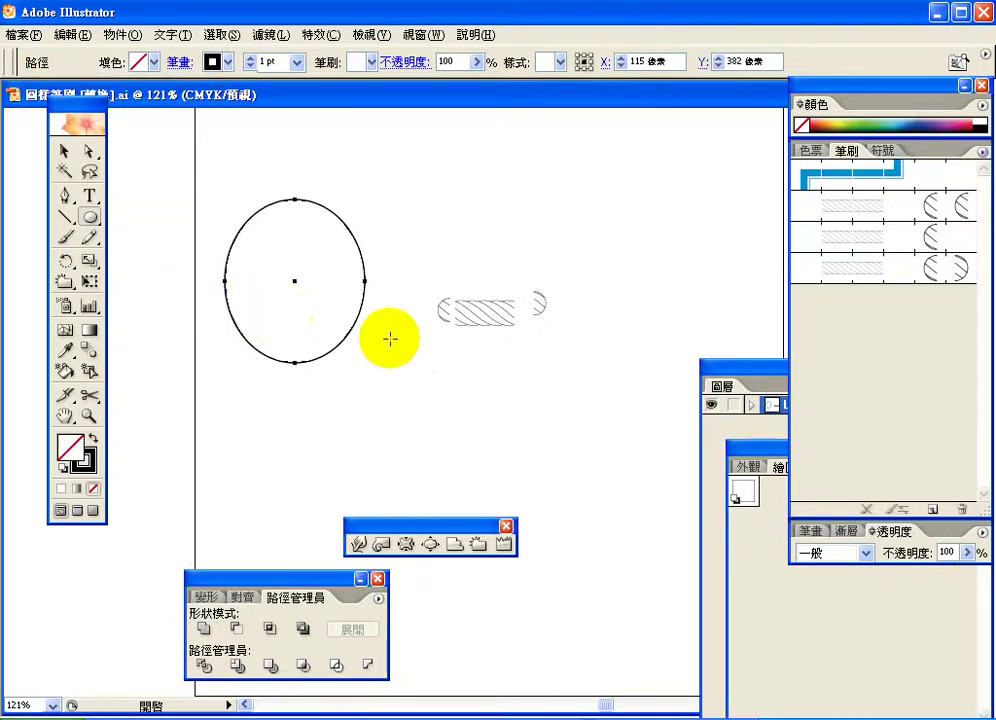
Cut the ellipse at its left and right anchor points with the Scissors tool and delete the lower half.
click(90, 397)
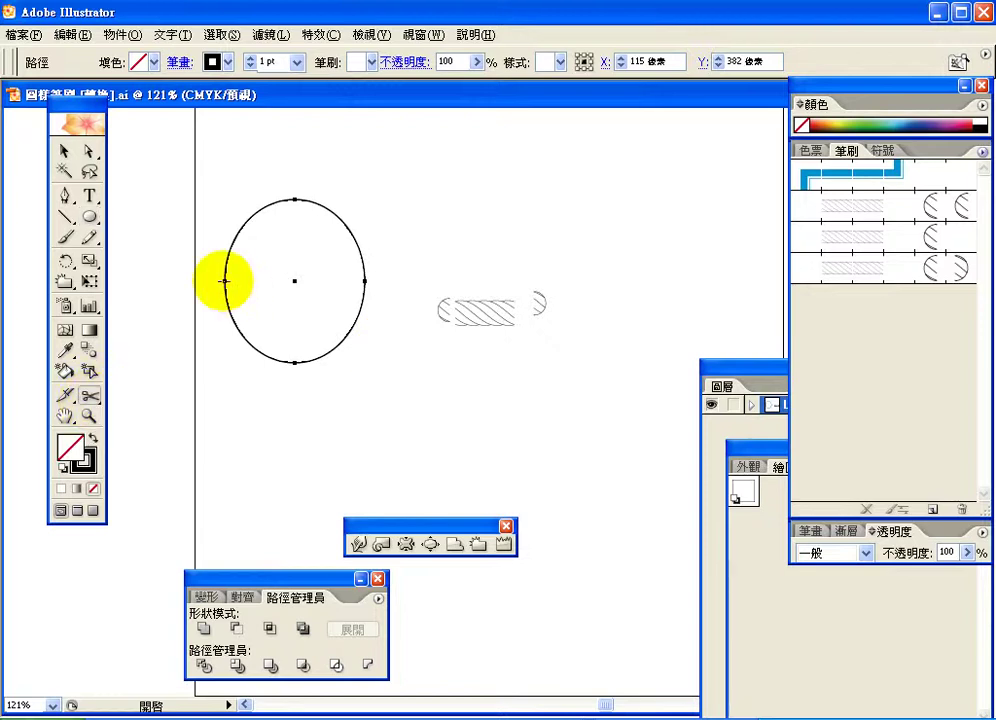
click(224, 281)
click(363, 281)
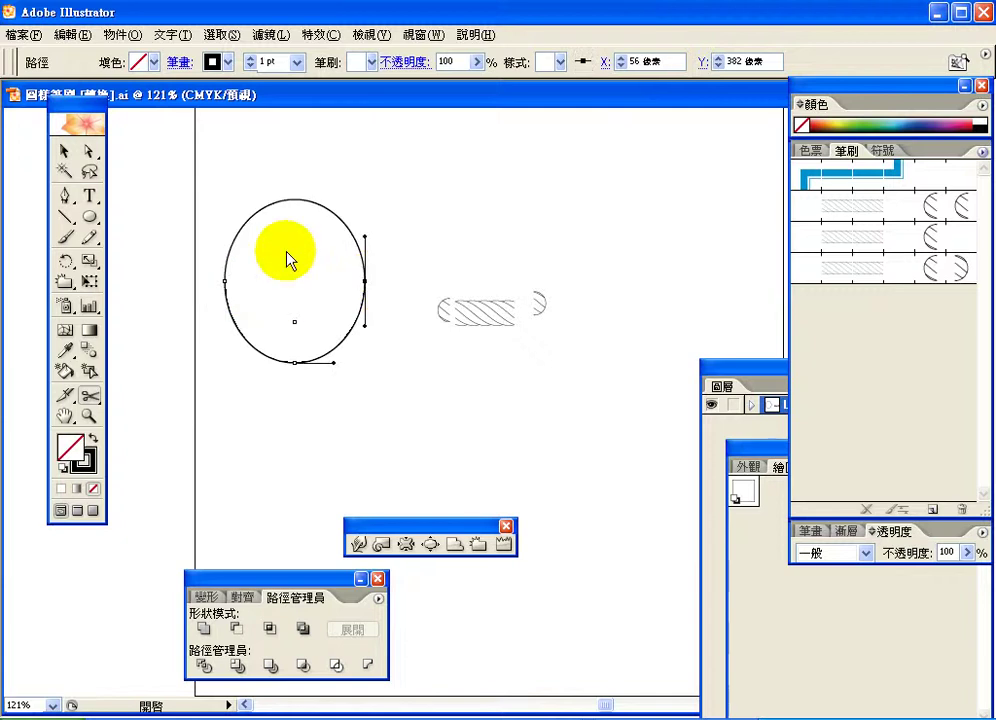
click(64, 150)
click(310, 358)
click(329, 356)
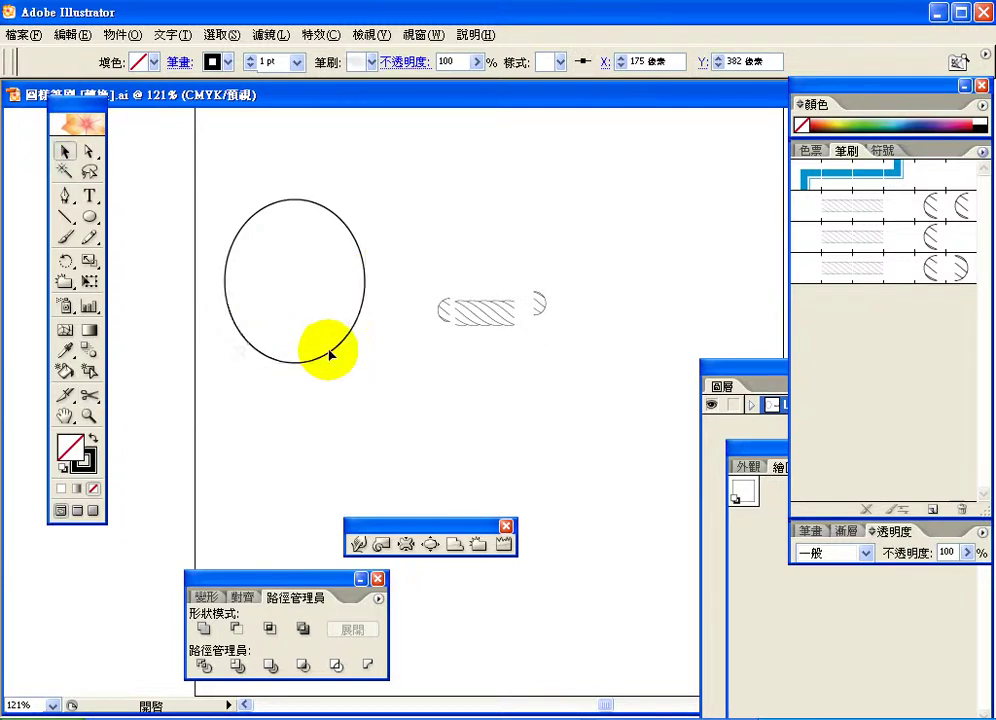
click(330, 352)
key(Delete)
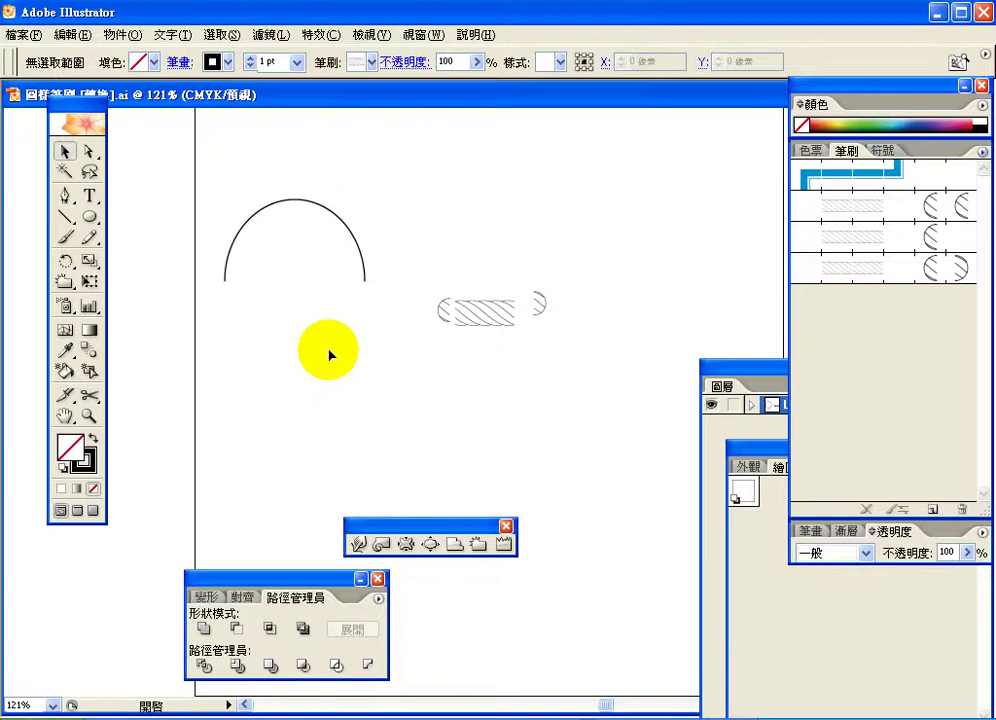
Apply the new rope pattern brush with both end caps to the remaining upper arc and deselect it.
click(344, 217)
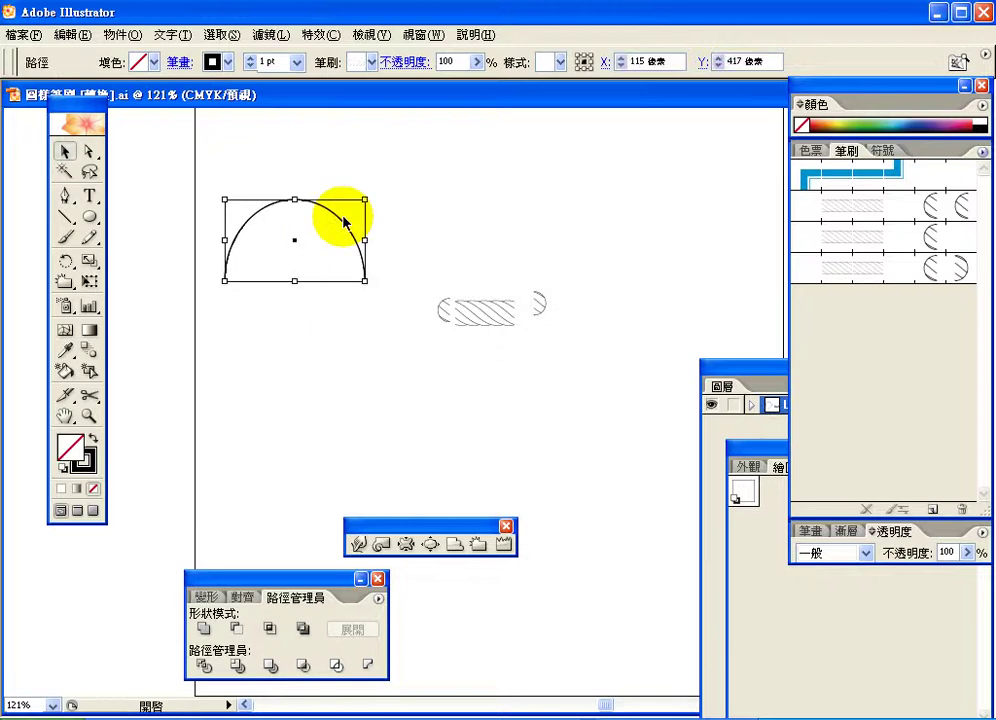
click(371, 62)
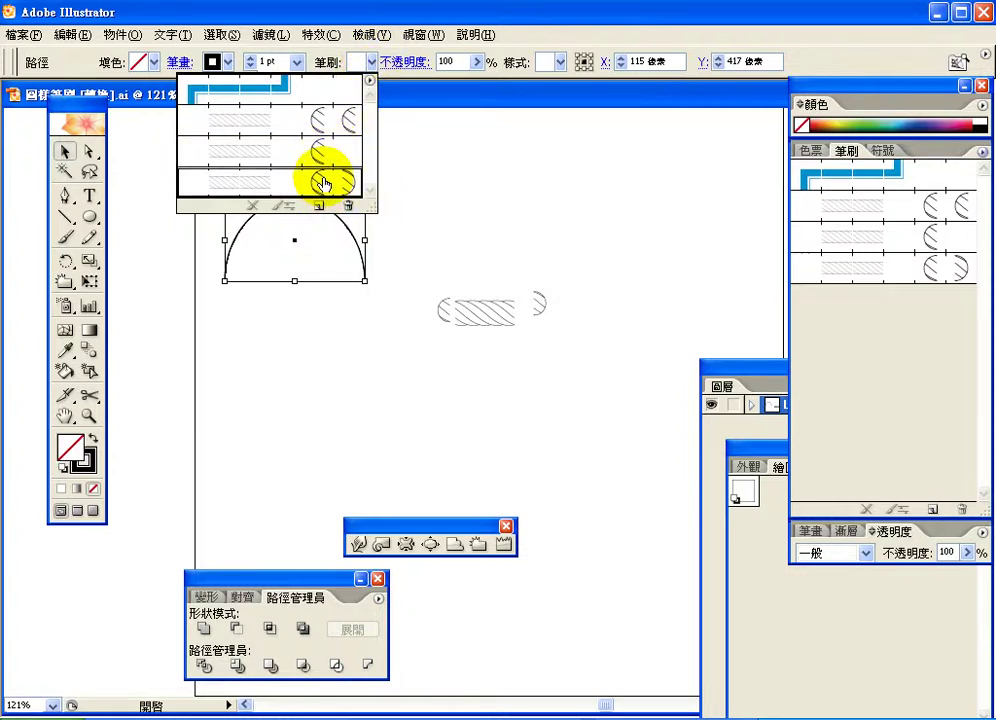
click(323, 183)
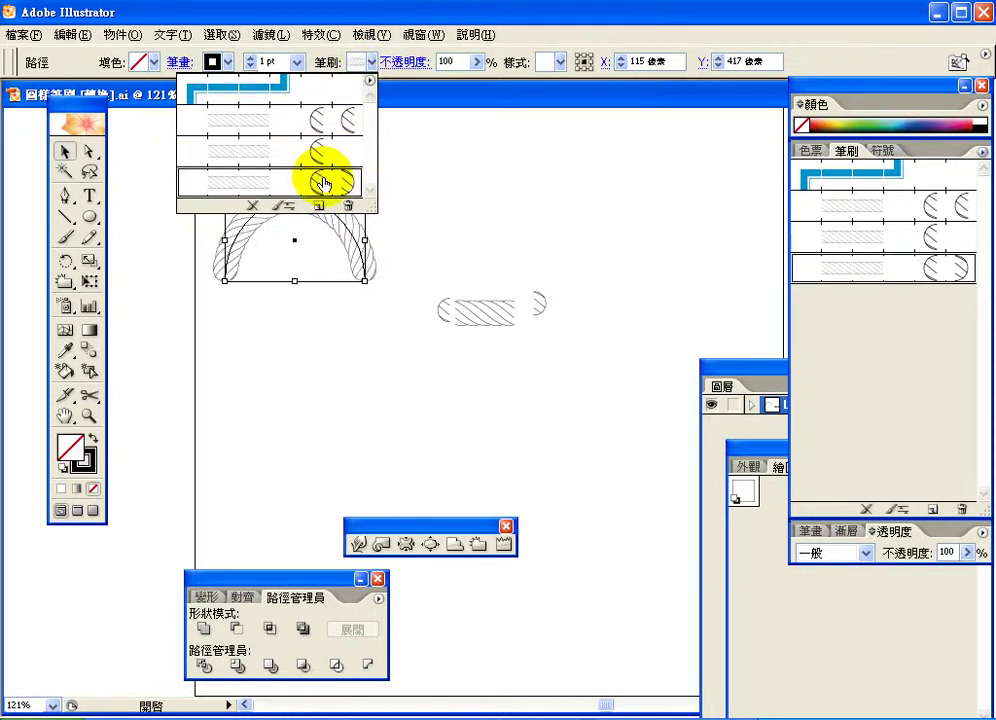
click(500, 177)
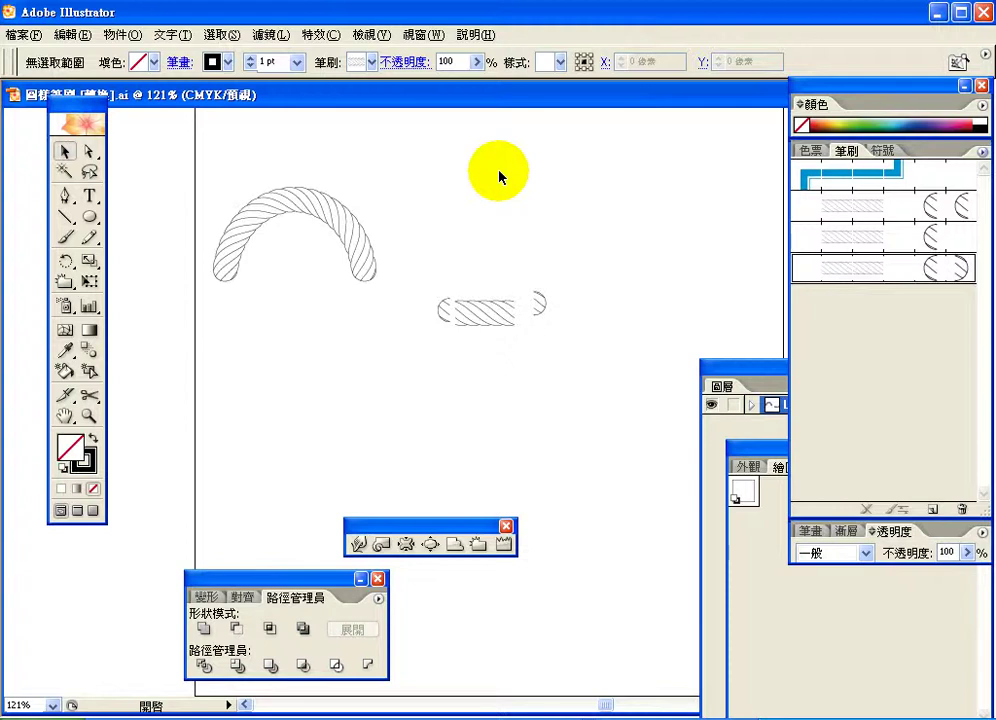
Select the rope arc and display the document's swatches.
click(294, 205)
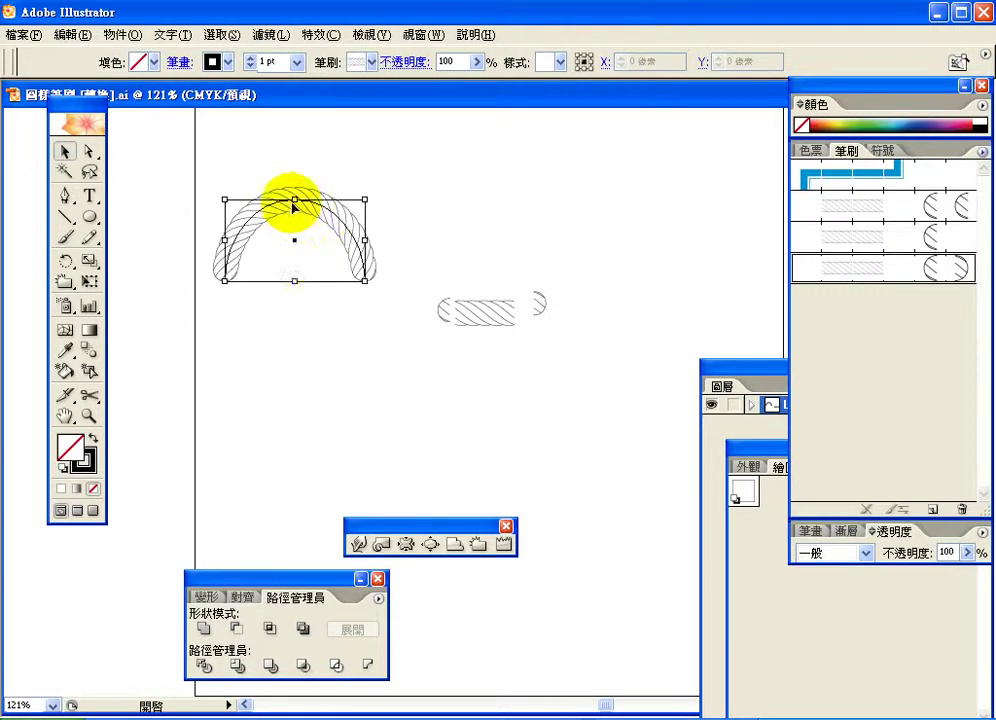
mouse_move(294, 205)
mouse_down()
mouse_move(345, 229)
mouse_move(231, 284)
mouse_move(231, 270)
mouse_up()
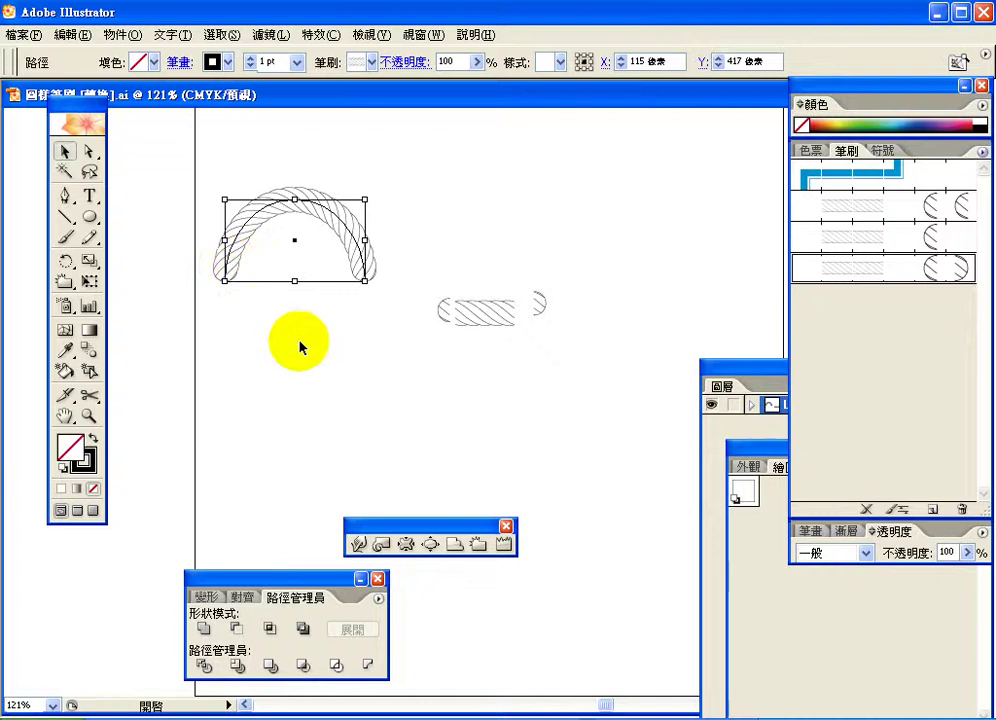
click(807, 150)
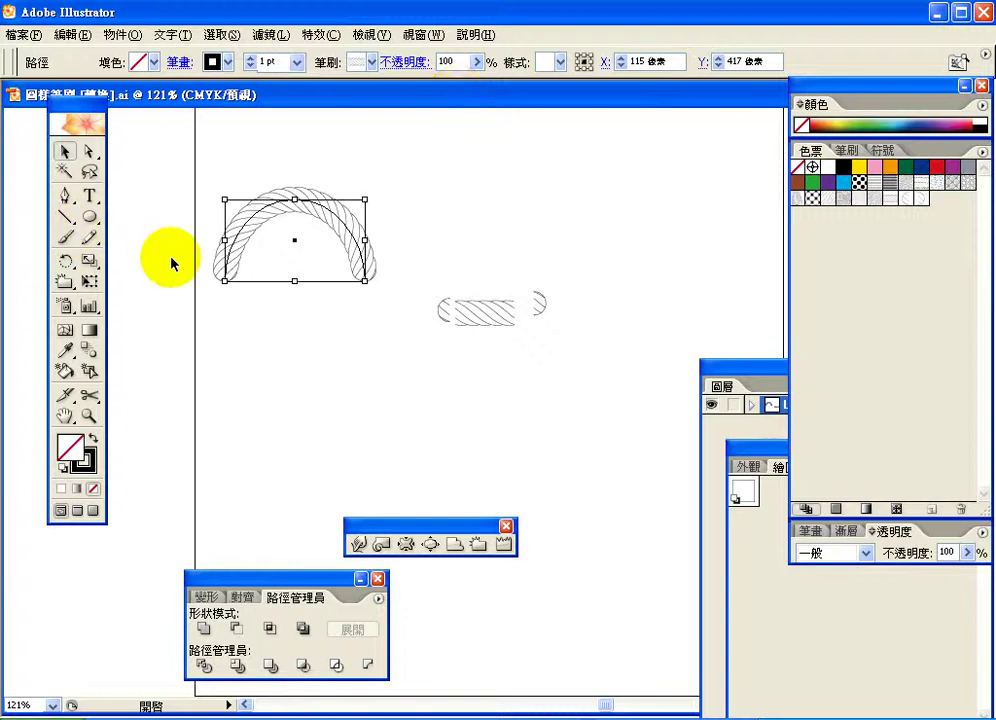
click(89, 283)
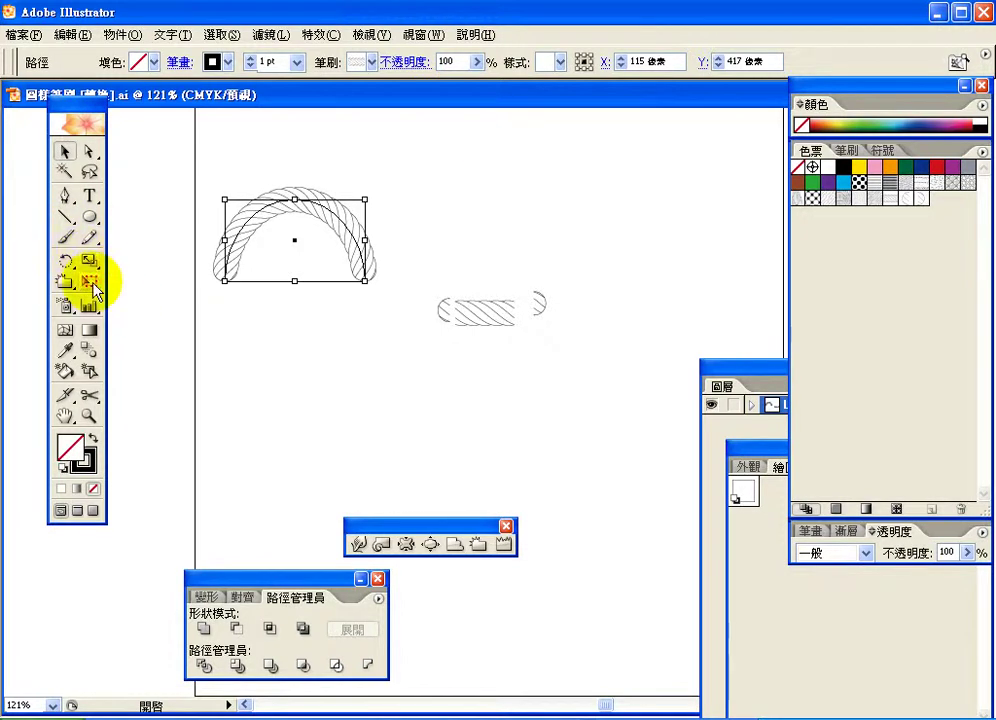
click(90, 264)
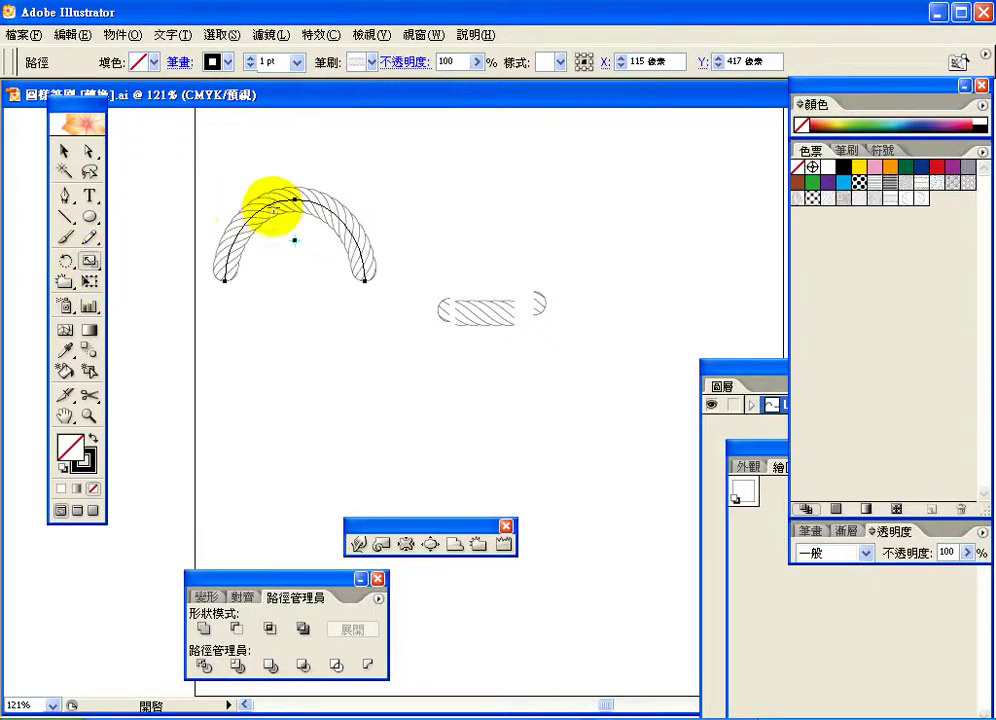
key(ctrl)
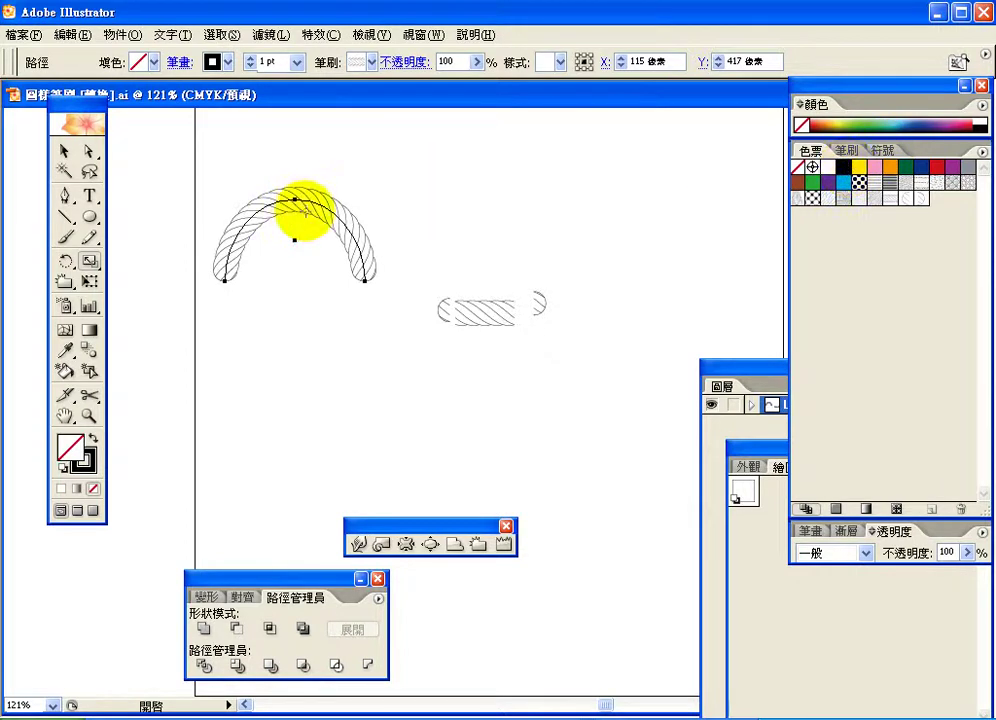
alt+click(333, 234)
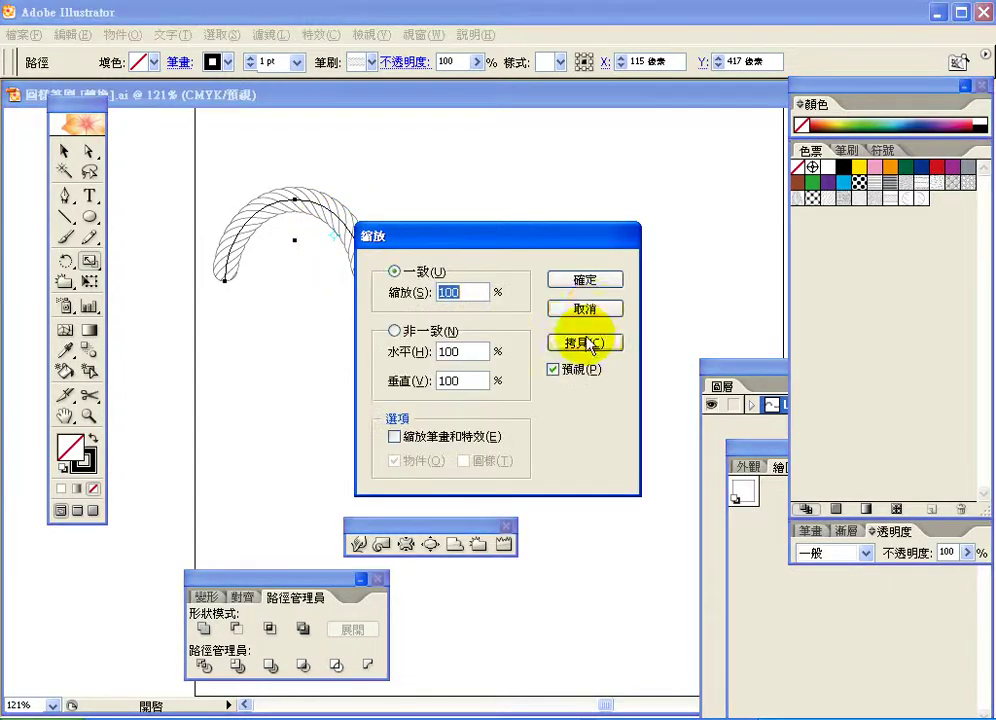
click(595, 316)
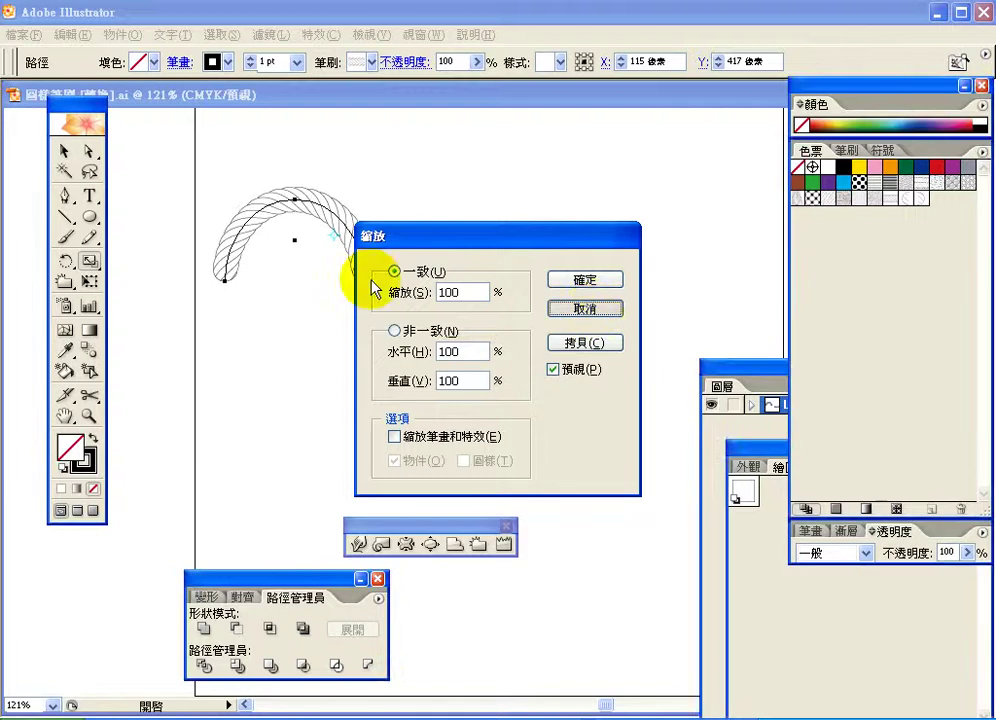
key(Escape)
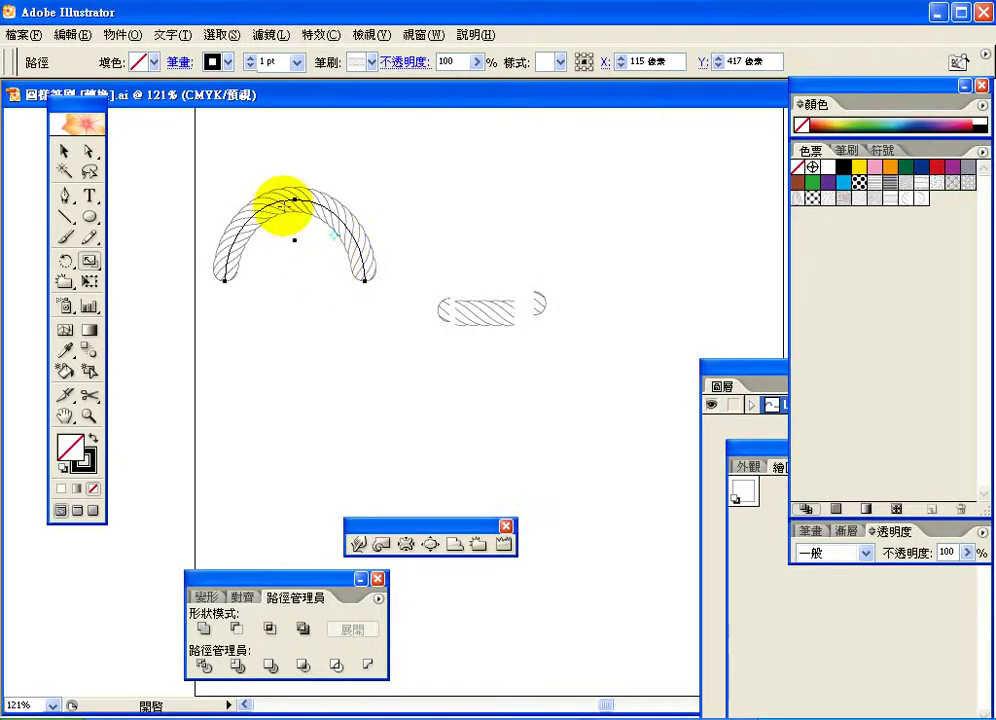
Enlarge the rope arc slightly from its upper-left corner so its centre sits at about X 114, Y 419 pixels.
key(v)
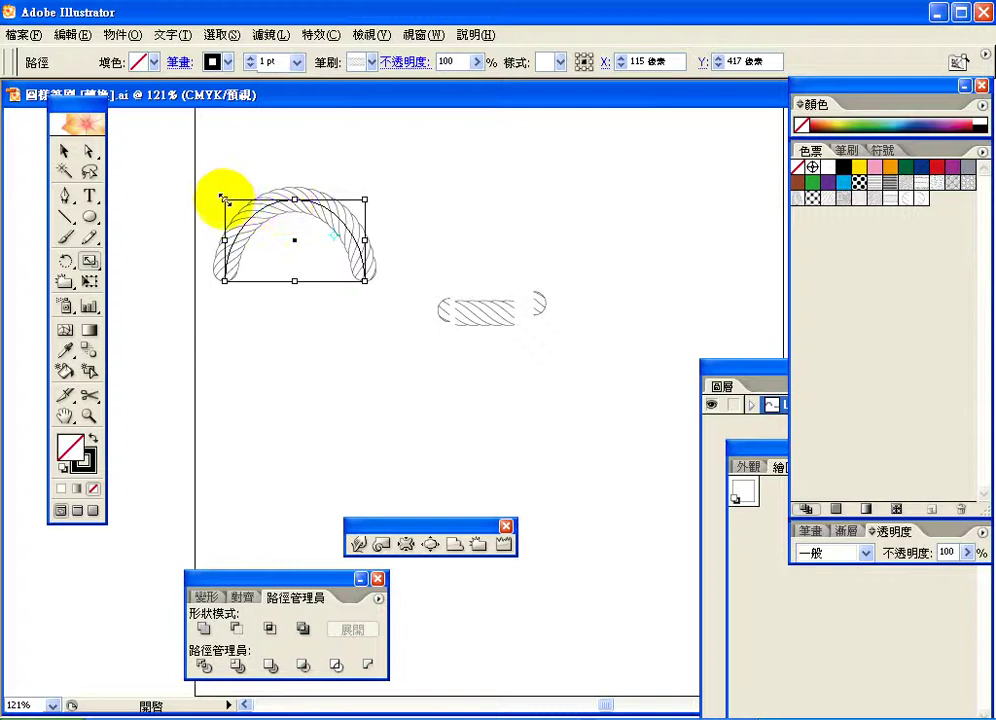
mouse_move(224, 200)
mouse_down()
mouse_move(220, 191)
mouse_move(220, 200)
mouse_up()
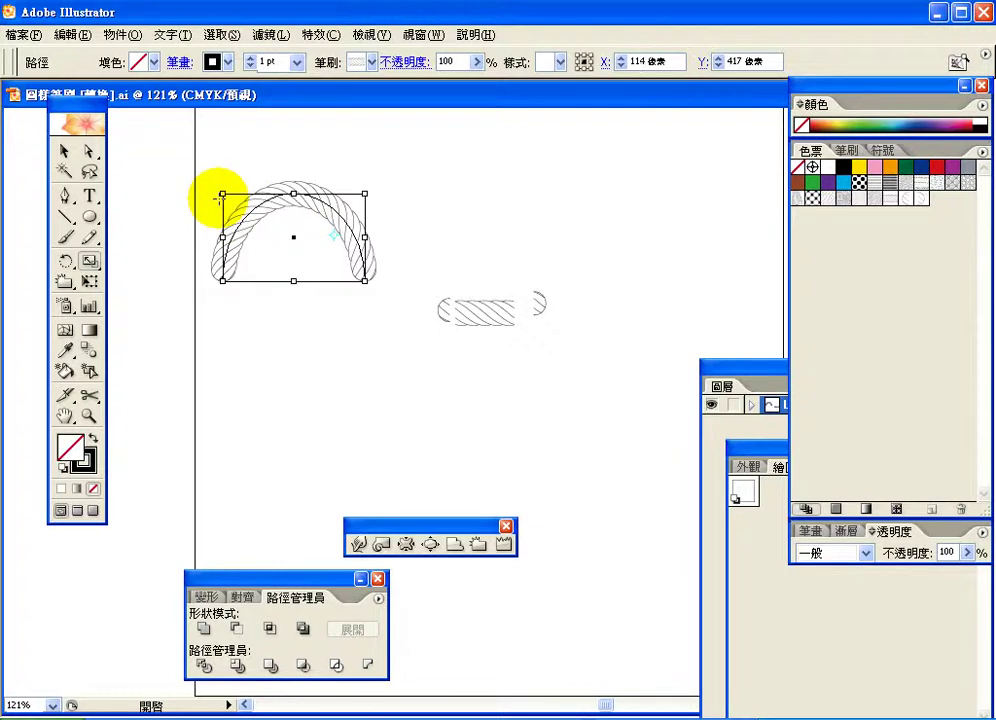
key(s)
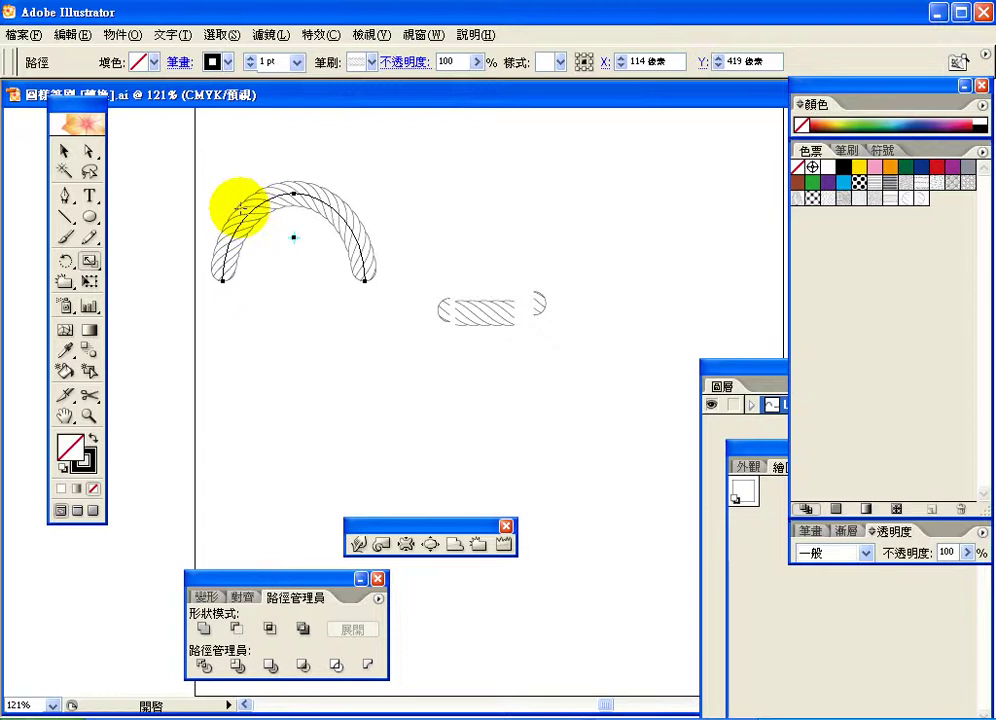
Preview scaling the rope arc uniformly to 50% with stroke and effect scaling turned on, and cancel the change.
alt+click(295, 249)
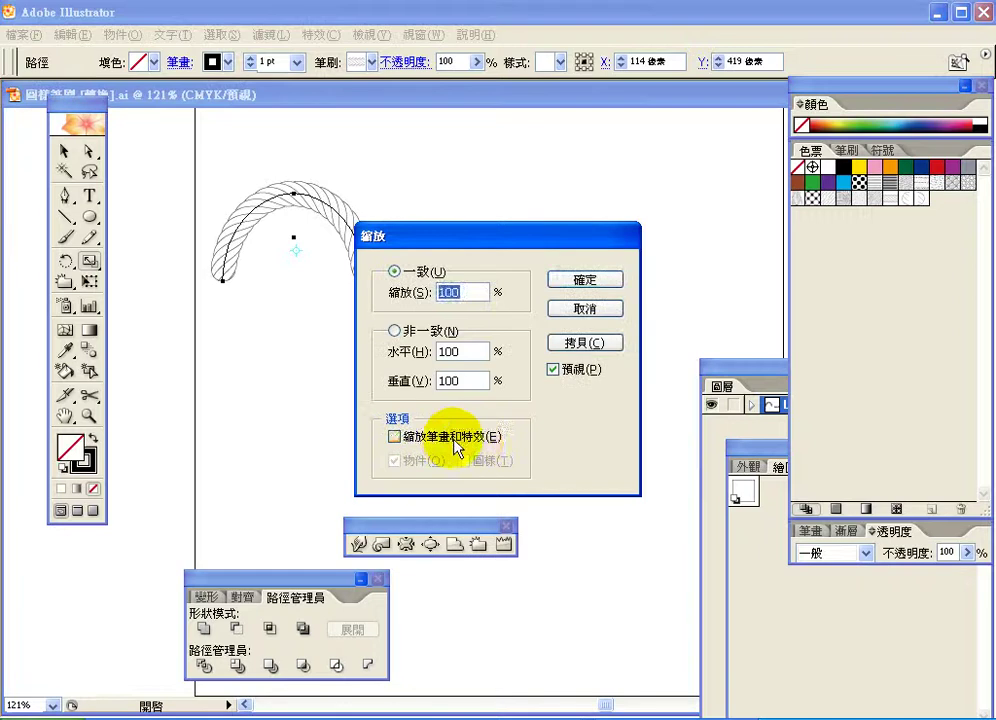
click(395, 436)
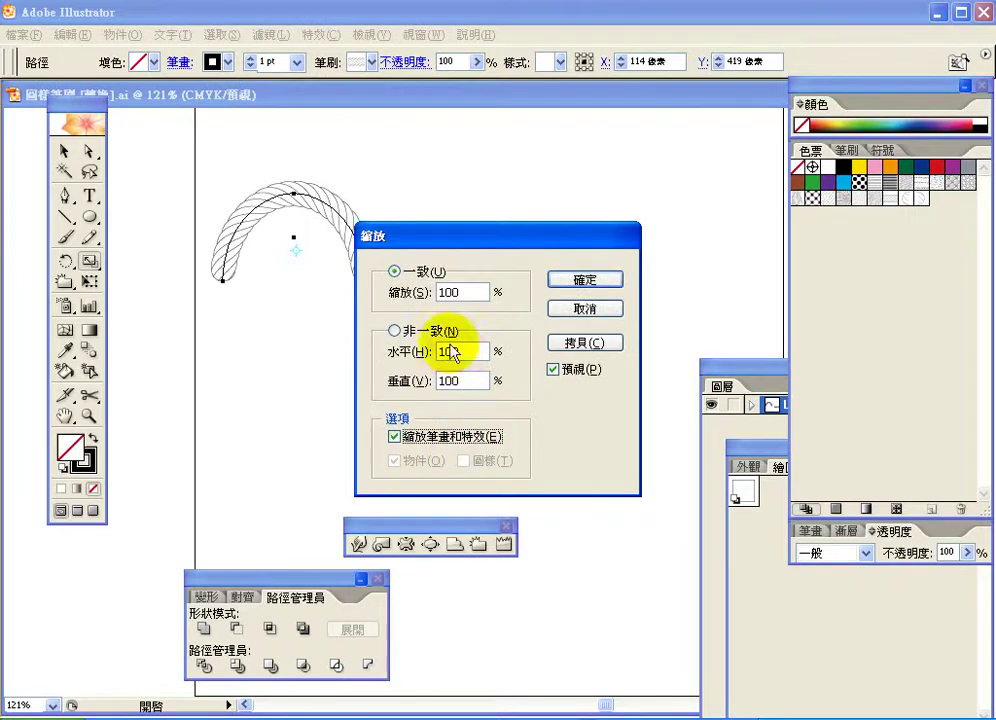
drag(470, 292, 362, 285)
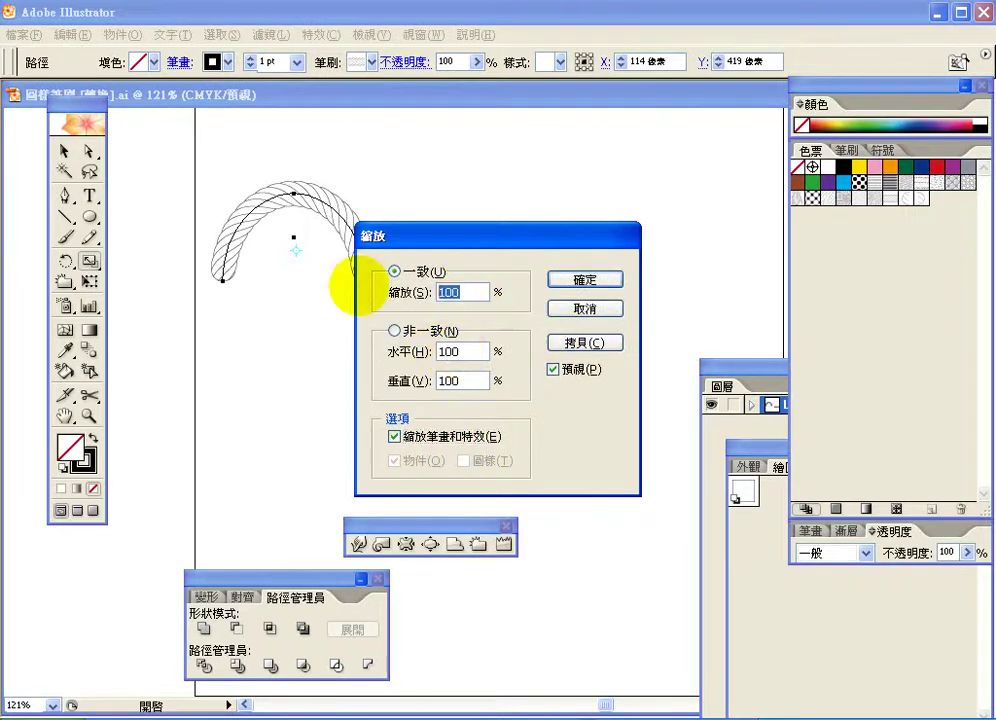
text(50)
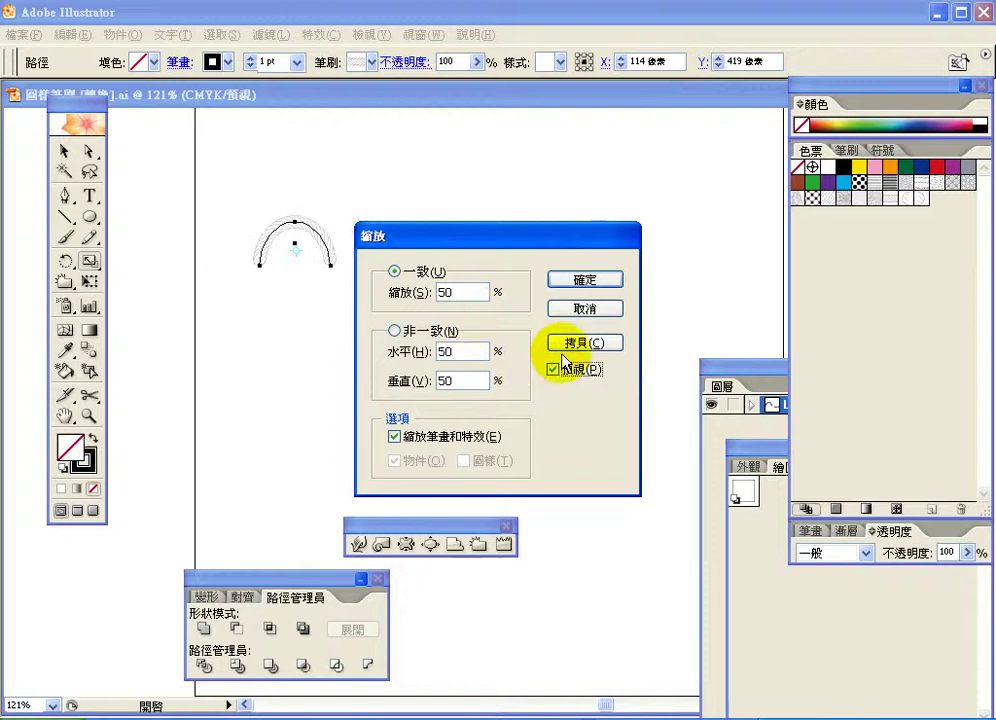
click(574, 316)
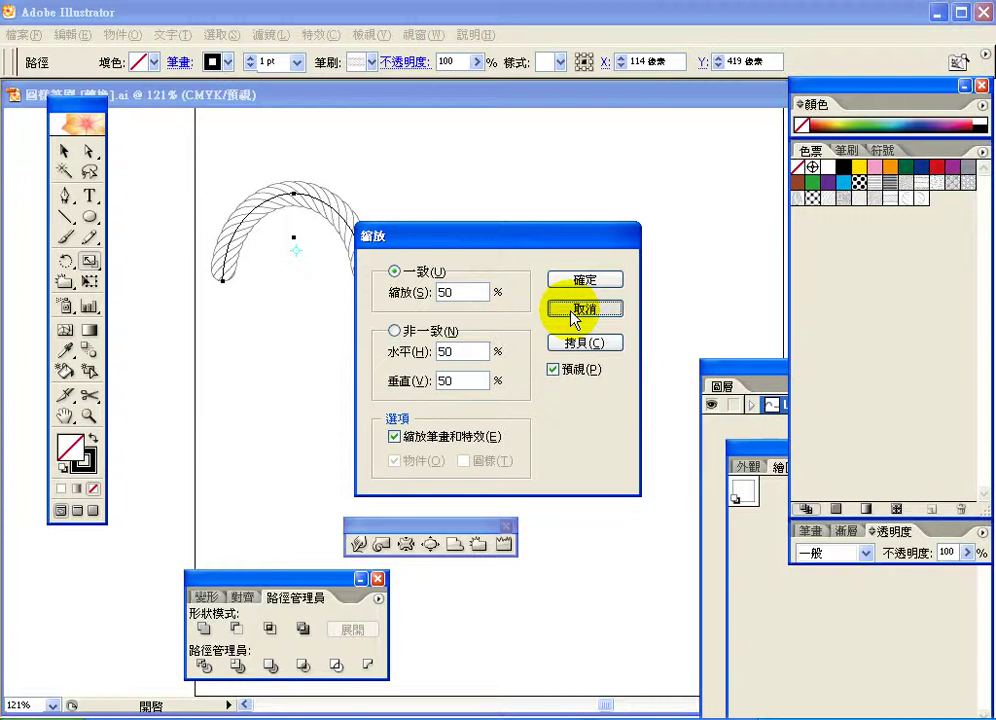
click(572, 312)
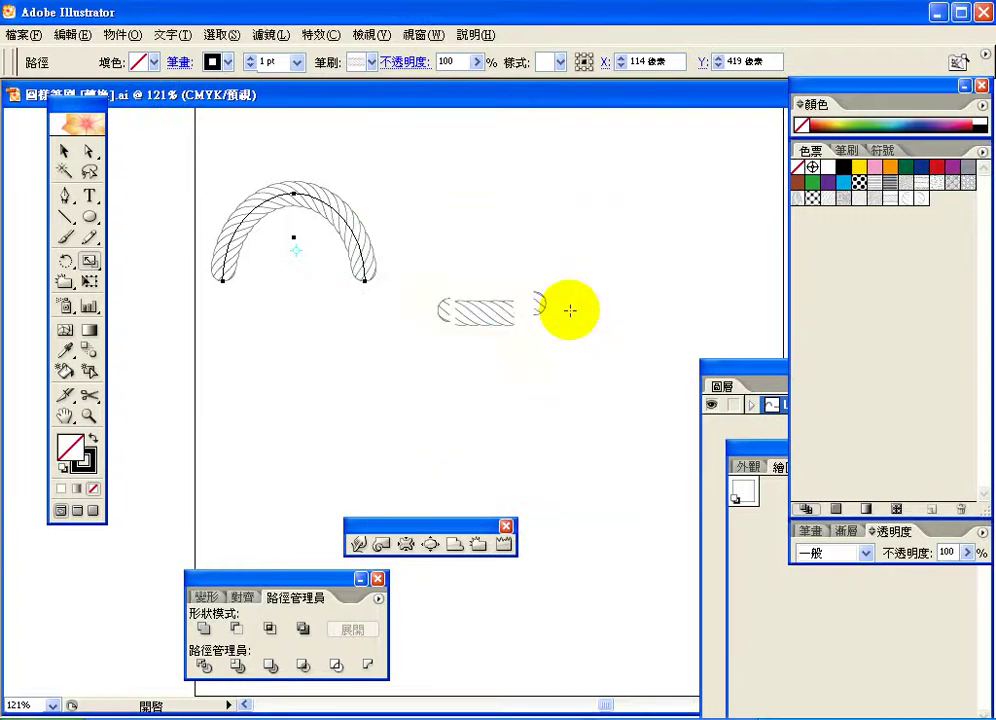
Try stroke weights of 0.5, 0.25 and 0.75 pt on the rope arc, and set the weight back to 1 pt.
click(297, 62)
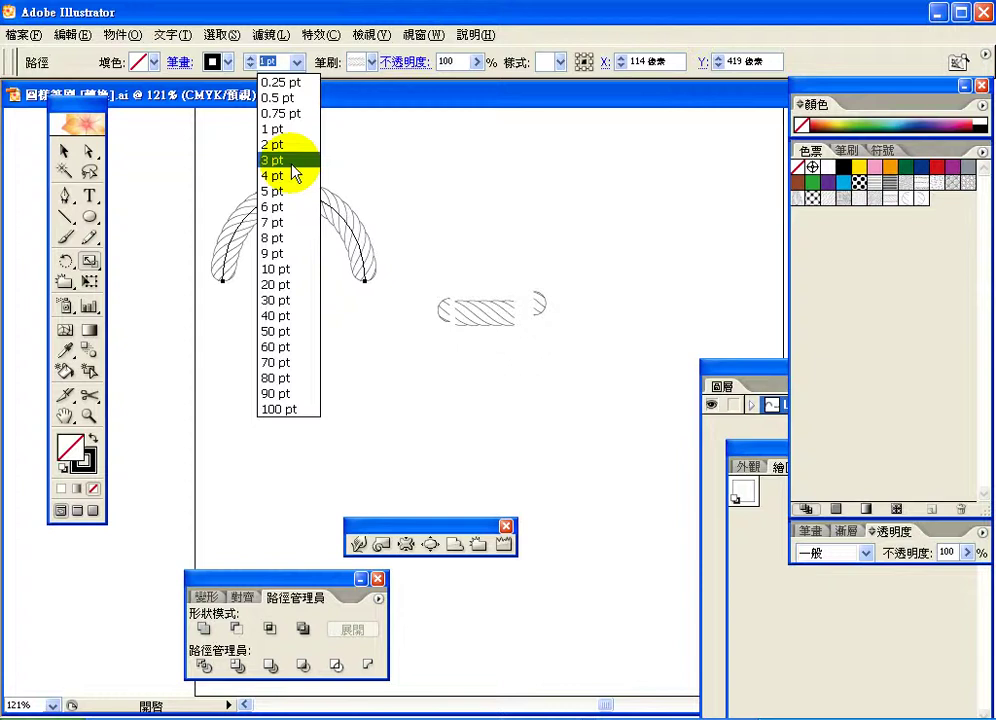
click(296, 100)
click(297, 62)
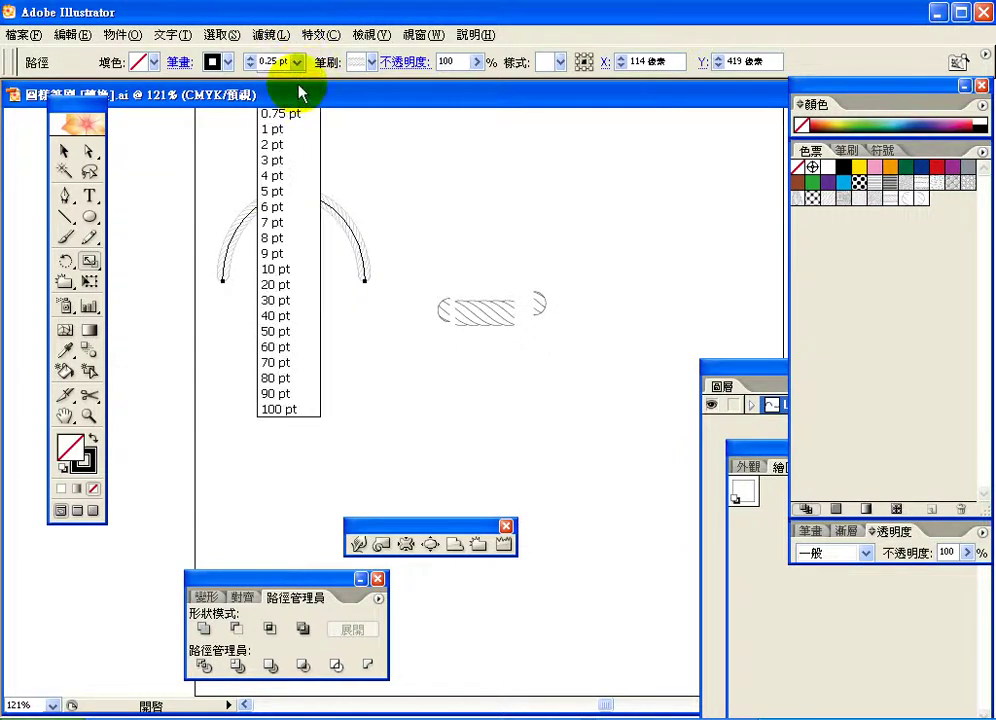
click(296, 62)
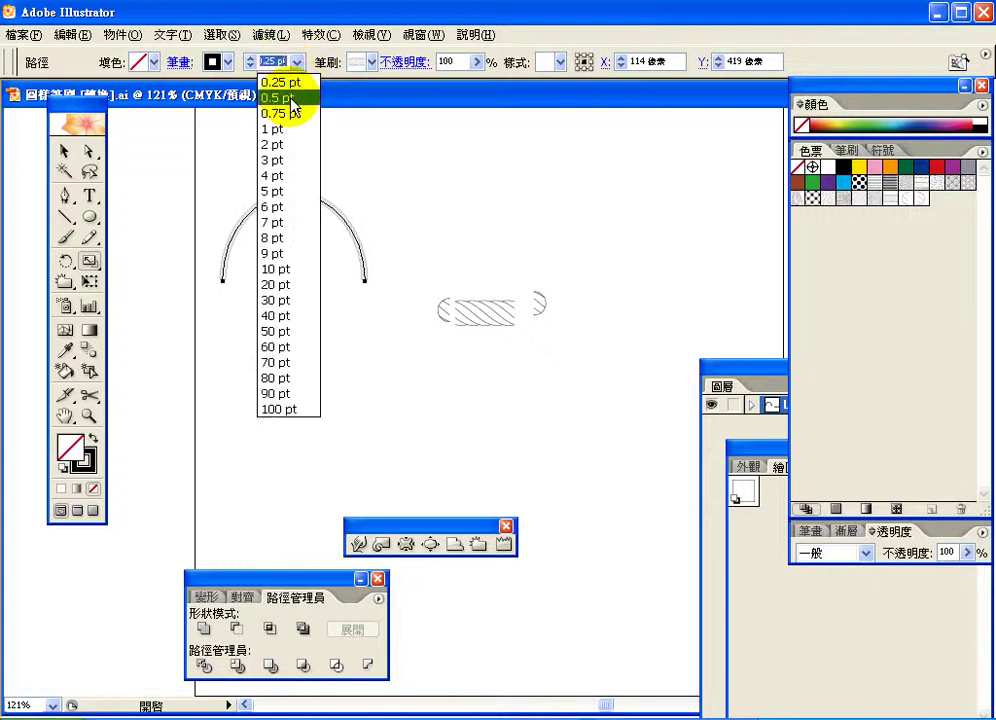
click(286, 112)
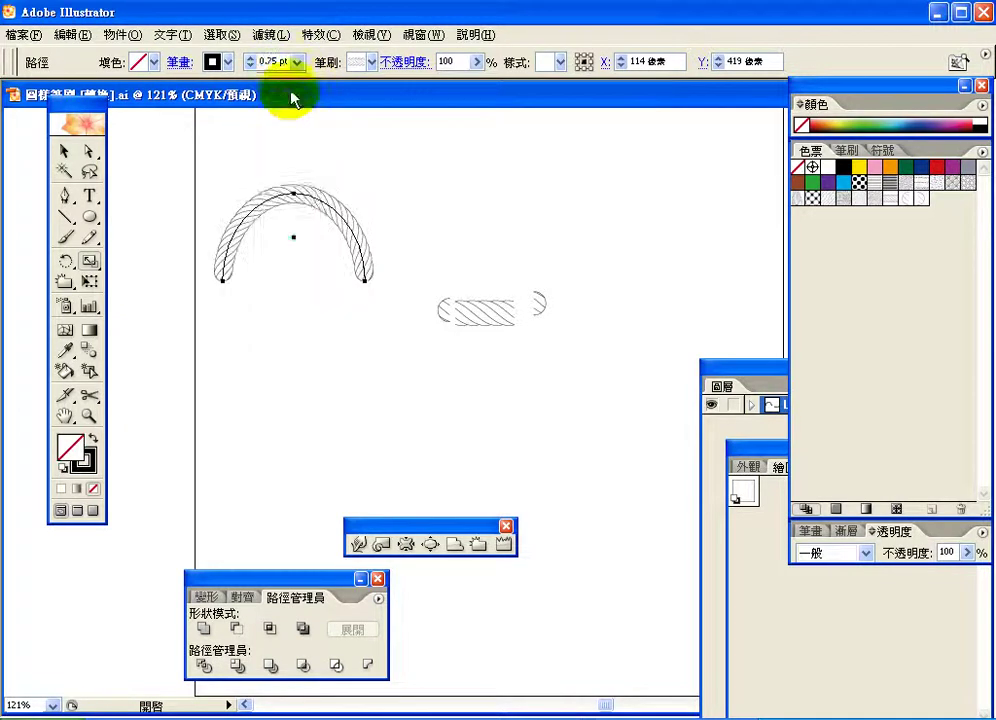
click(296, 62)
click(287, 129)
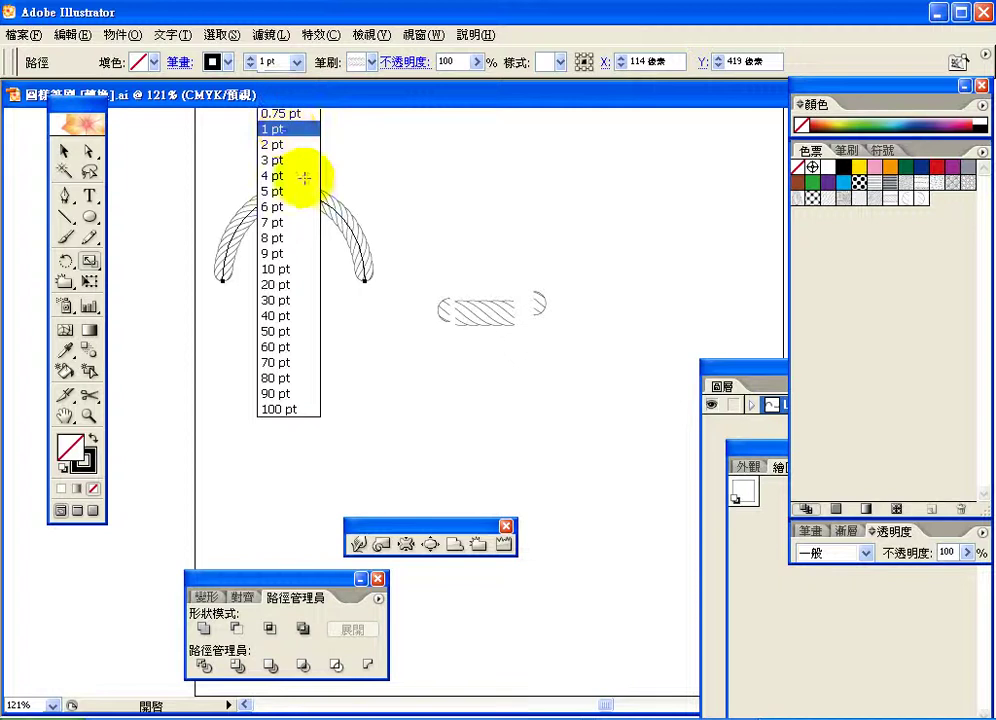